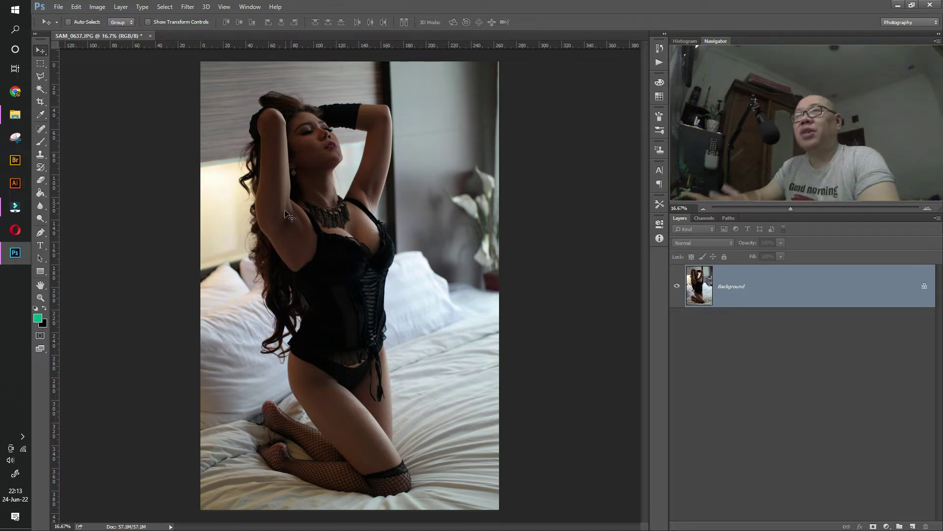
# Use Apply Image to blend the Background layer onto itself in Screen mode at 100% opacity.
pyautogui.click(97, 7)
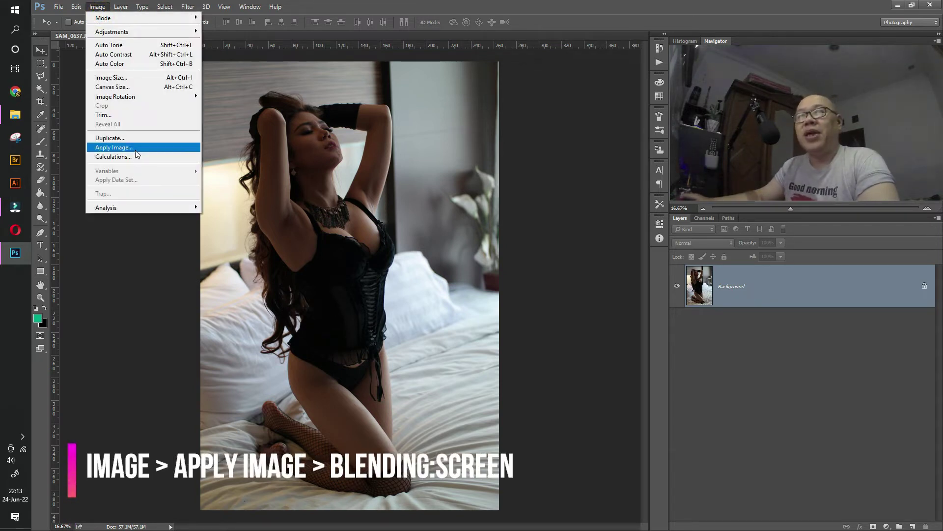
pyautogui.click(114, 148)
pyautogui.click(474, 265)
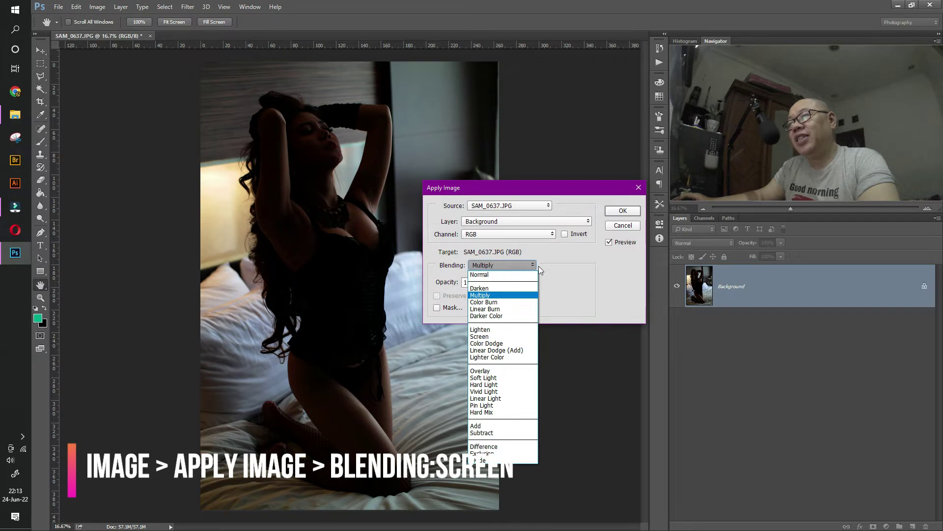
pyautogui.click(514, 338)
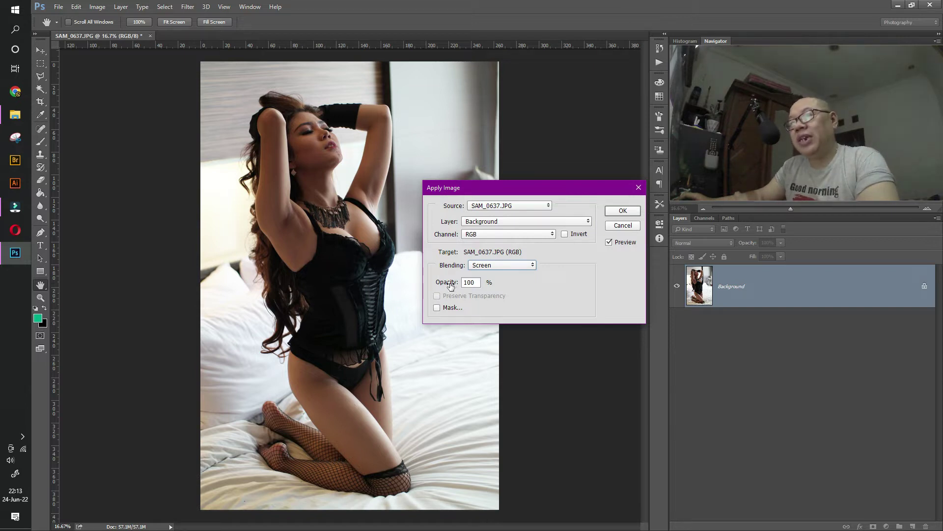
pyautogui.moveTo(451, 285); pyautogui.dragTo(453, 284)
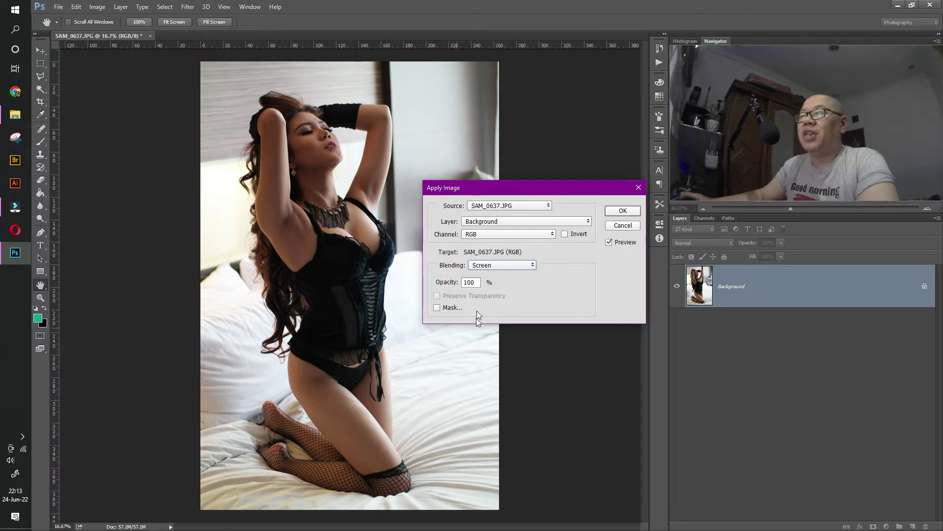
pyautogui.click(623, 215)
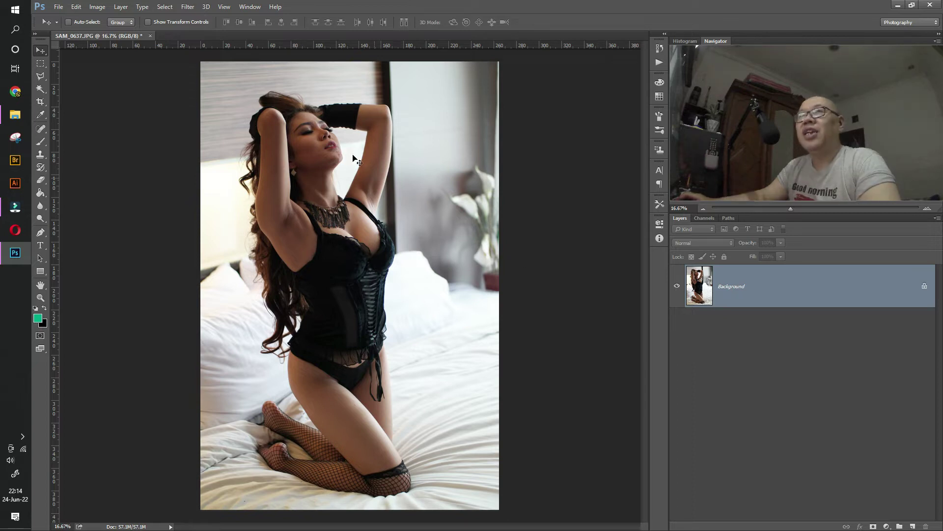
# Open the photo in the Camera Raw Filter and expand the Basic adjustments.
pyautogui.click(188, 7)
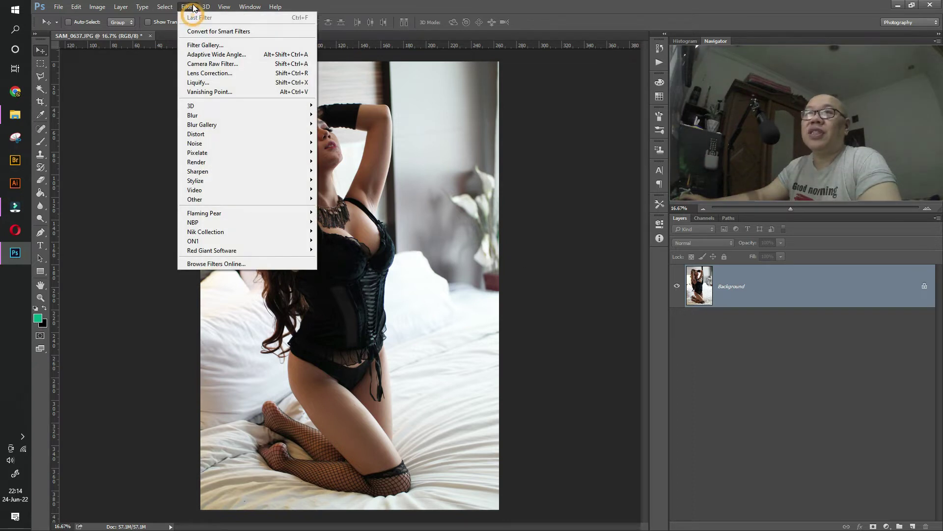
pyautogui.click(203, 65)
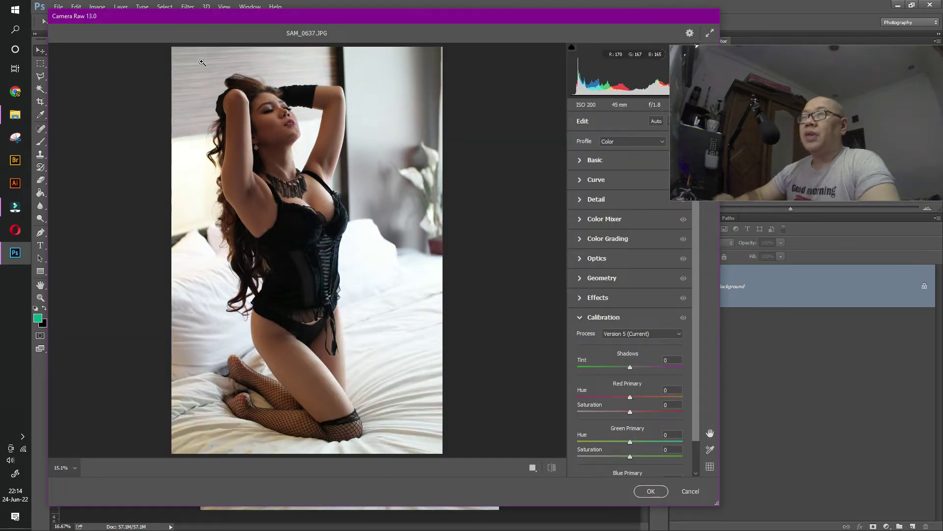
pyautogui.moveTo(268, 16); pyautogui.dragTo(250, 30)
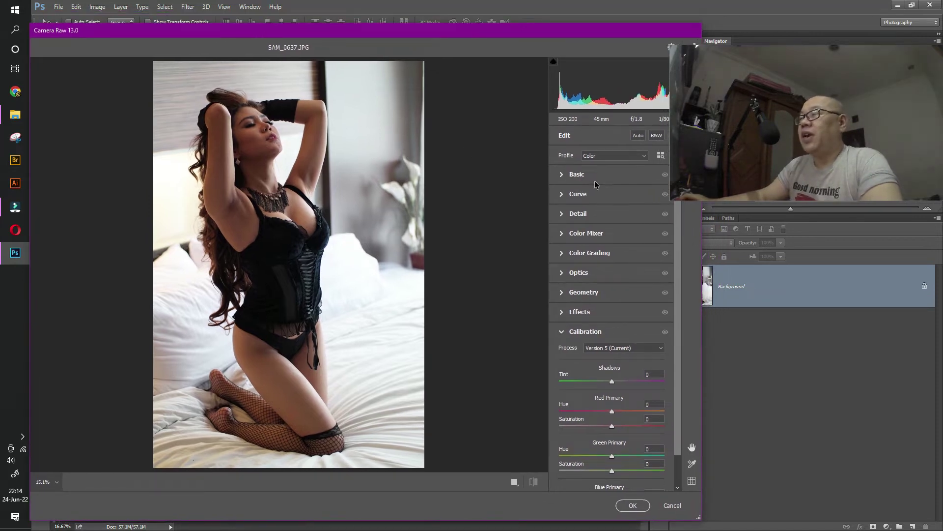
pyautogui.click(563, 175)
pyautogui.moveTo(558, 31); pyautogui.dragTo(492, 34)
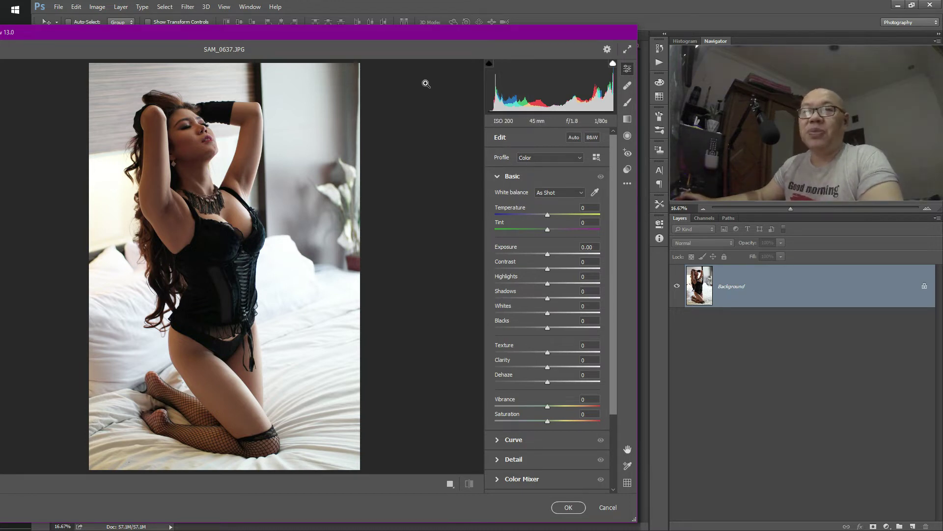
pyautogui.moveTo(417, 32); pyautogui.dragTo(428, 26)
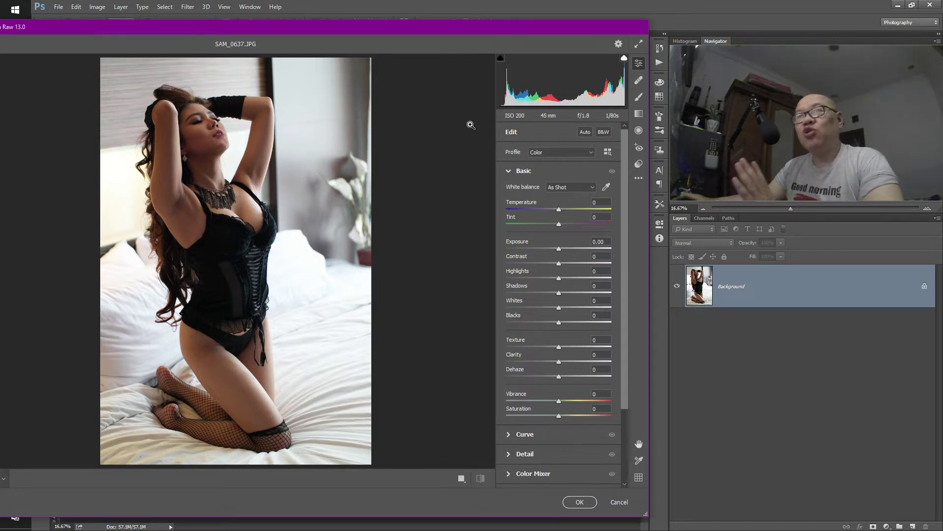
# Turn on the shadow and highlight clipping warnings and lower Highlights to -39.
pyautogui.click(499, 59)
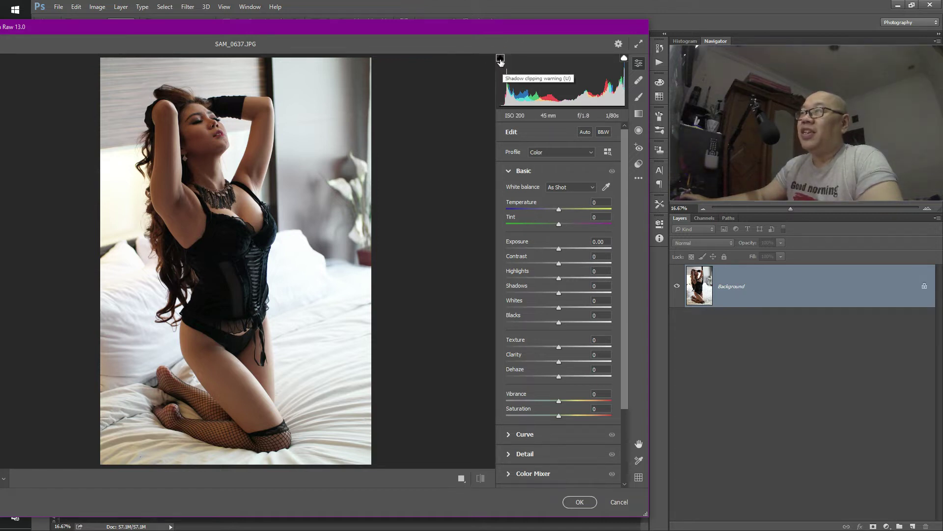
pyautogui.click(624, 58)
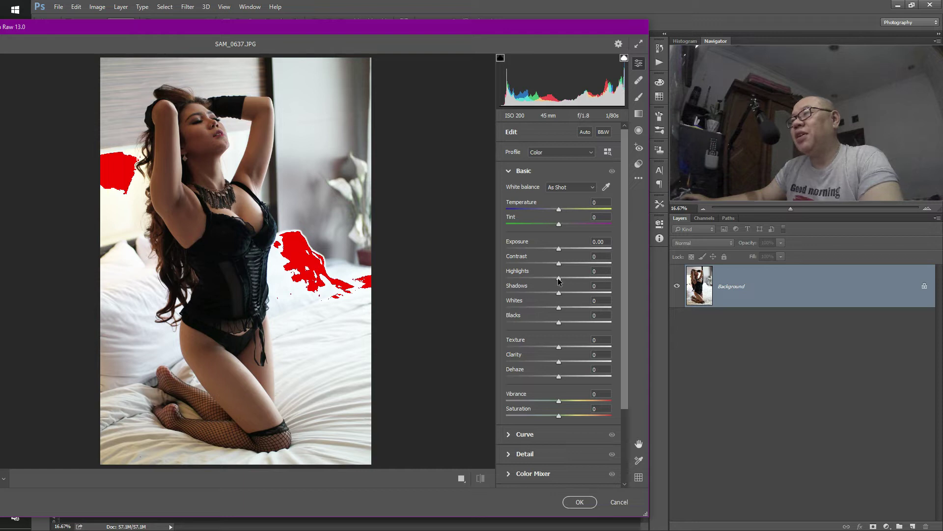
pyautogui.moveTo(559, 278); pyautogui.dragTo(535, 276)
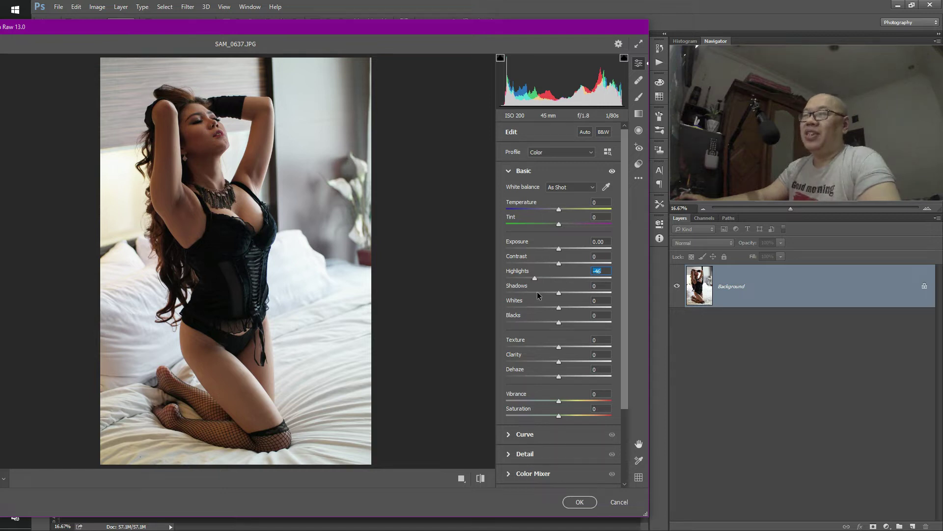
pyautogui.moveTo(534, 278); pyautogui.dragTo(538, 278)
# Raise Shadows to +41 and lower Whites to -100.
pyautogui.moveTo(559, 293); pyautogui.dragTo(560, 294)
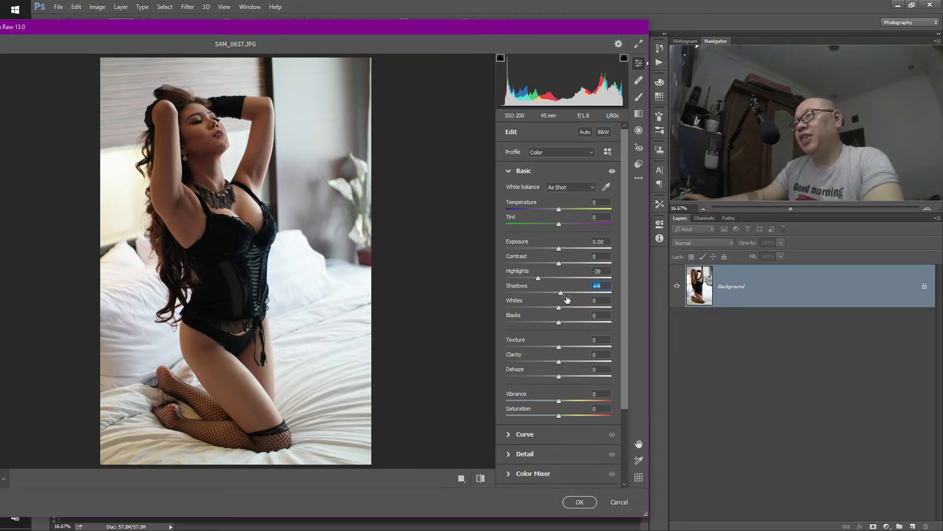
pyautogui.moveTo(561, 295); pyautogui.dragTo(579, 296)
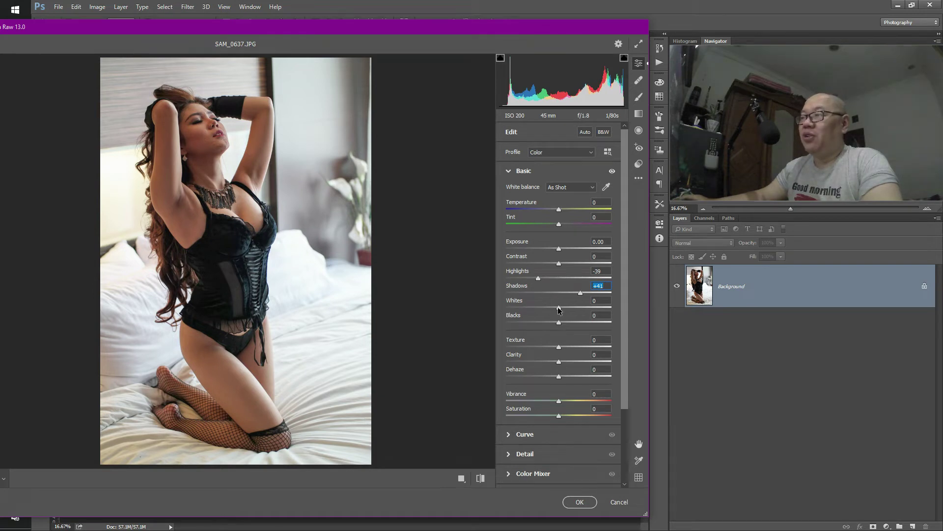
pyautogui.moveTo(558, 309); pyautogui.dragTo(554, 308)
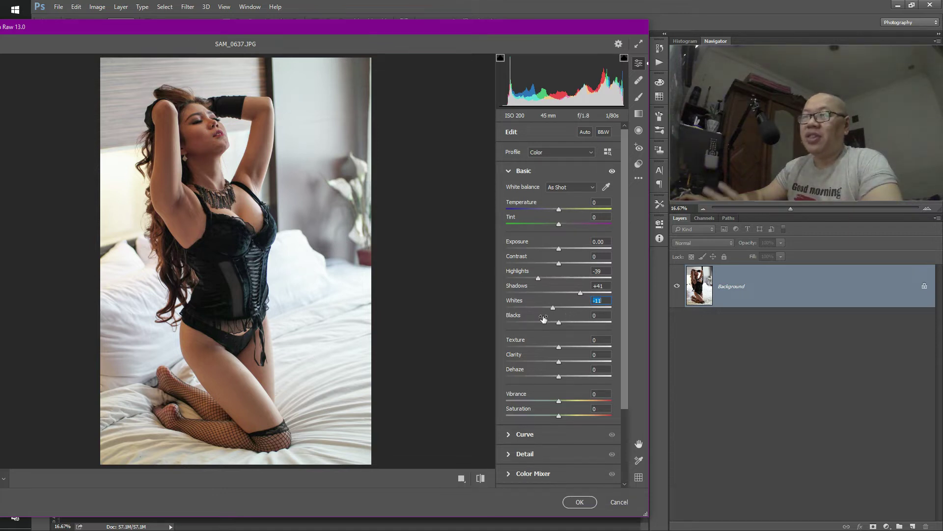
pyautogui.moveTo(552, 309); pyautogui.dragTo(520, 308)
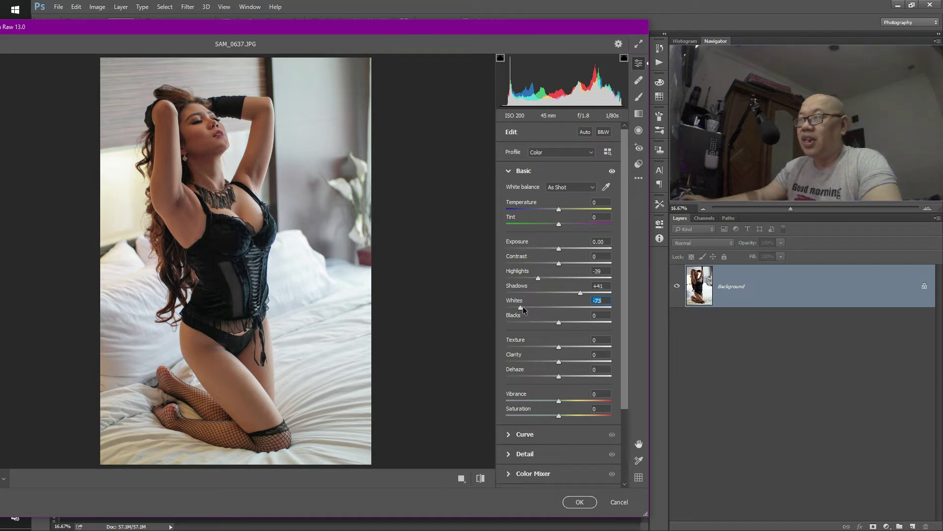
pyautogui.moveTo(522, 309); pyautogui.dragTo(504, 308)
# Set Blacks to +21, Texture to +11, Clarity to -9, Vibrance to +5 and Saturation to +7, and apply the filter.
pyautogui.moveTo(558, 323); pyautogui.dragTo(558, 363)
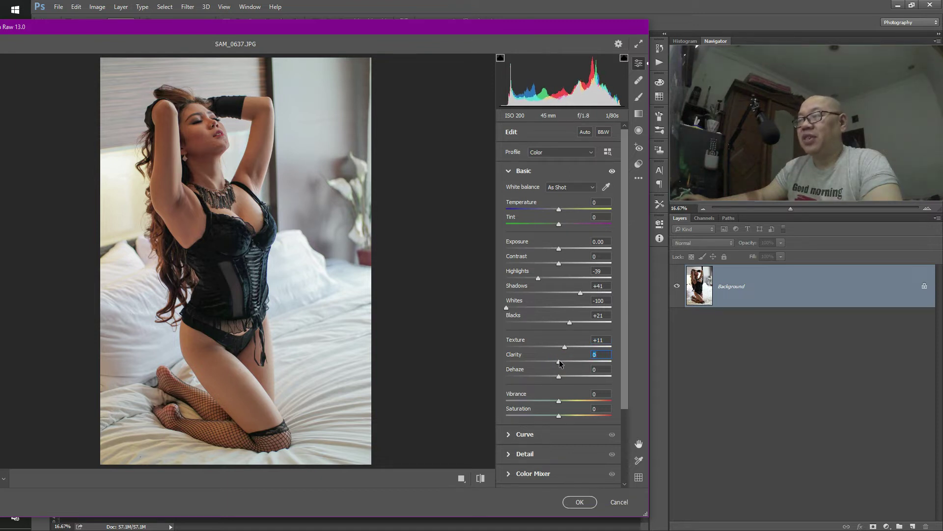
pyautogui.moveTo(560, 362); pyautogui.dragTo(556, 363)
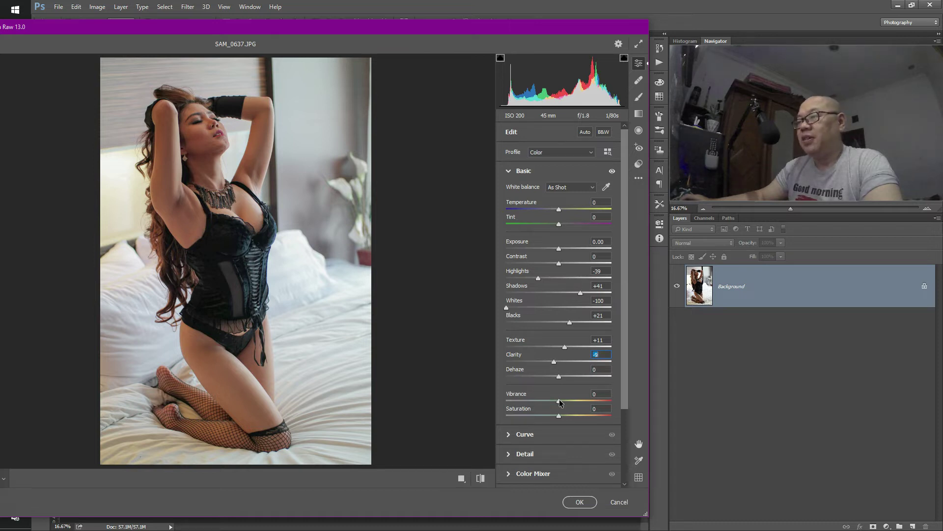
pyautogui.moveTo(559, 401); pyautogui.dragTo(561, 401)
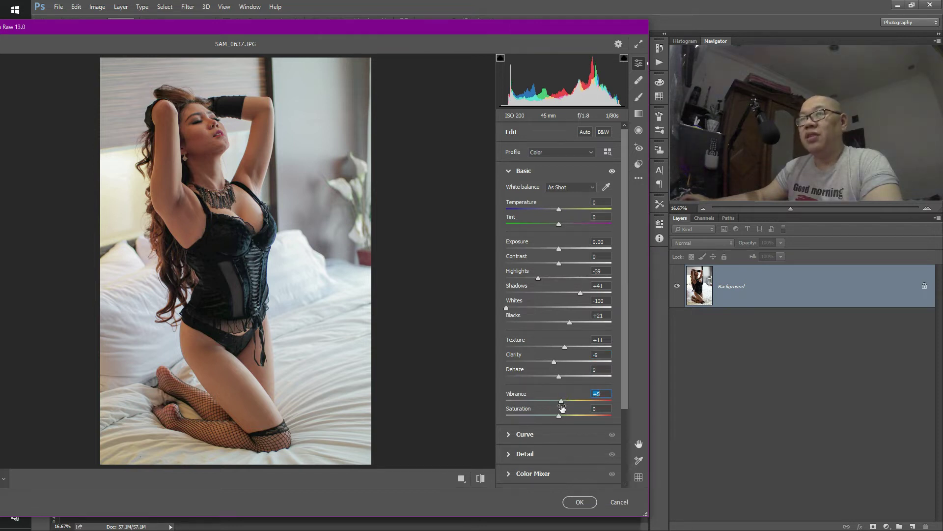
pyautogui.click(559, 417)
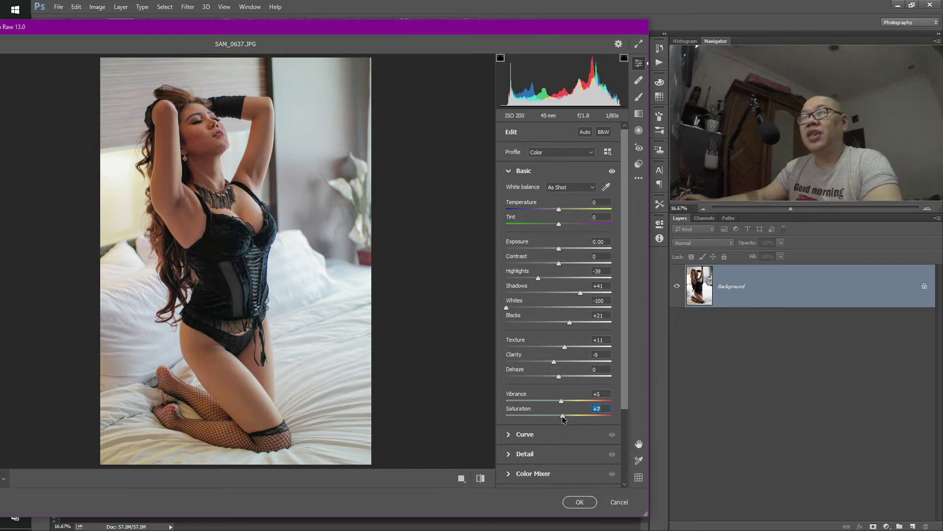
pyautogui.click(574, 502)
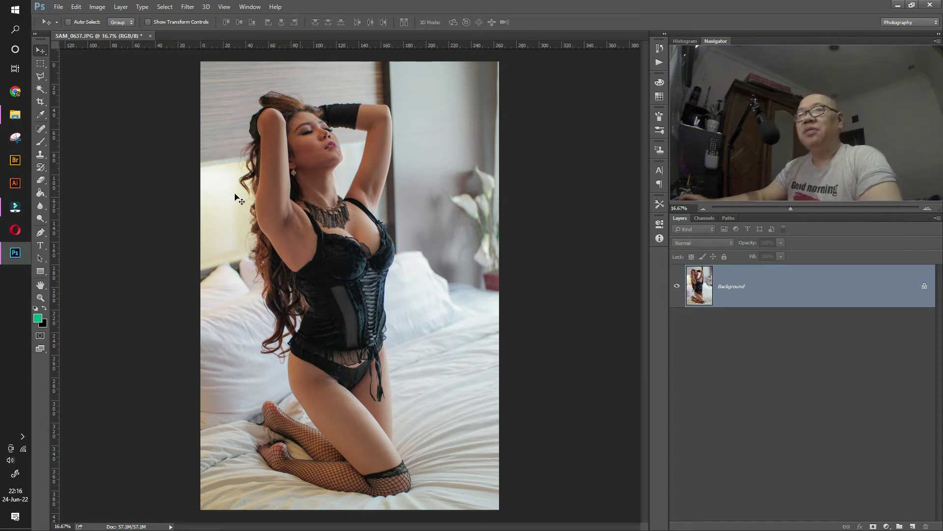
# Examine the skin texture on the model's face up close.
pyautogui.click(40, 298)
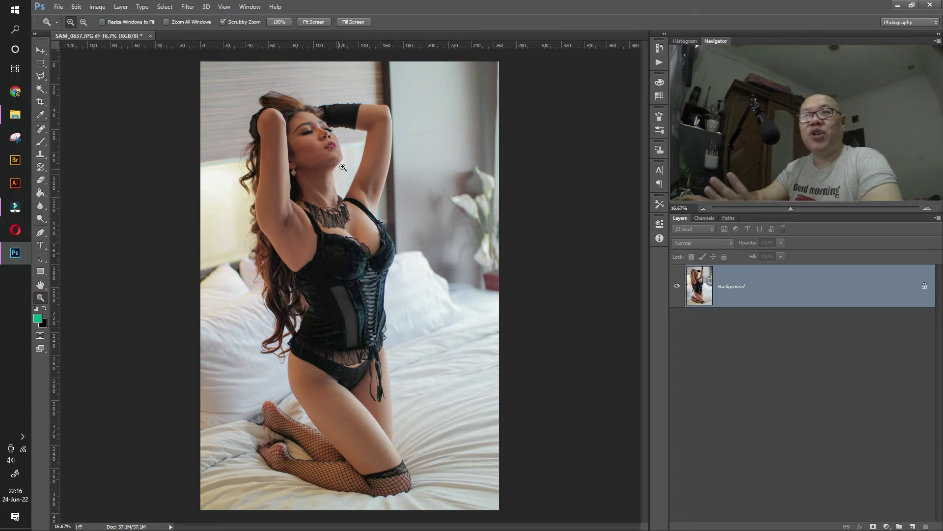
pyautogui.moveTo(328, 142); pyautogui.dragTo(372, 151)
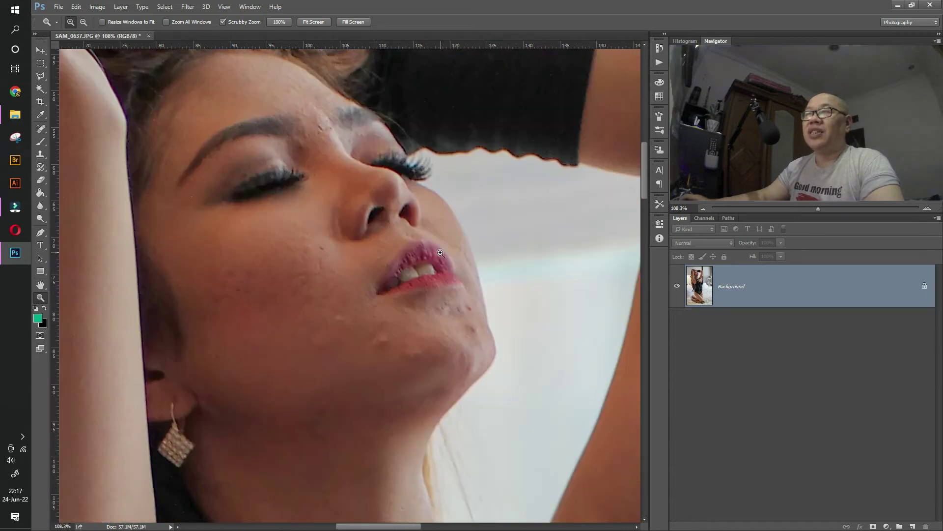
pyautogui.click(417, 262)
pyautogui.moveTo(409, 260); pyautogui.dragTo(398, 257)
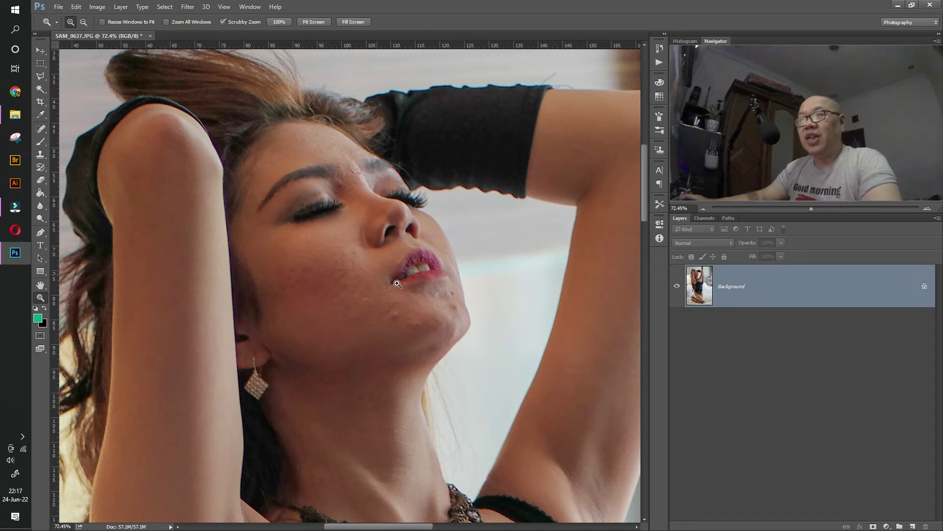
pyautogui.moveTo(470, 286); pyautogui.dragTo(451, 276)
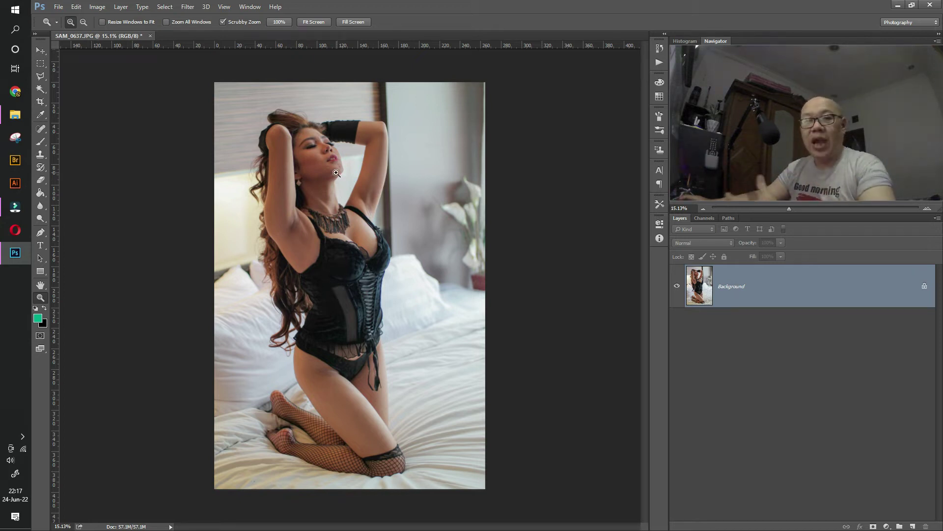
pyautogui.moveTo(360, 166); pyautogui.dragTo(362, 241)
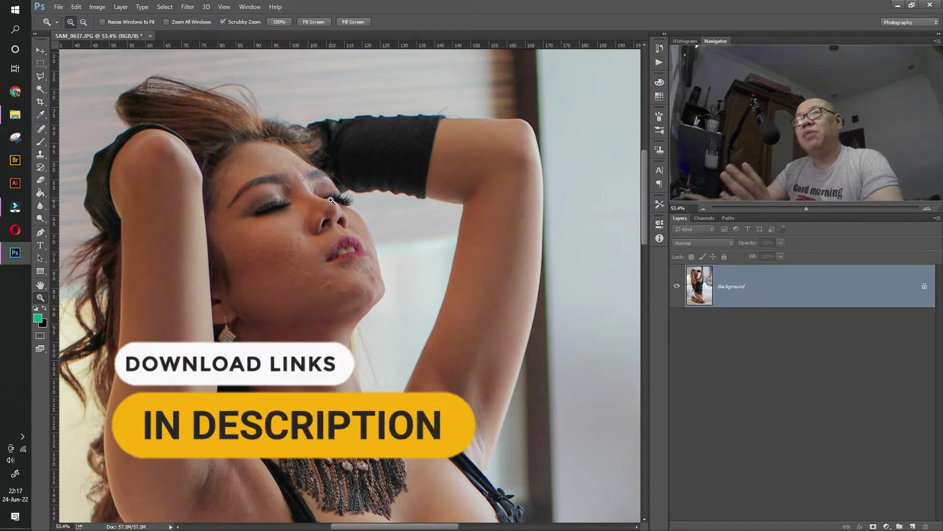
# Load the HDX ACTION file from the New folder in Downloads into Photoshop and show the available actions.
pyautogui.click(15, 114)
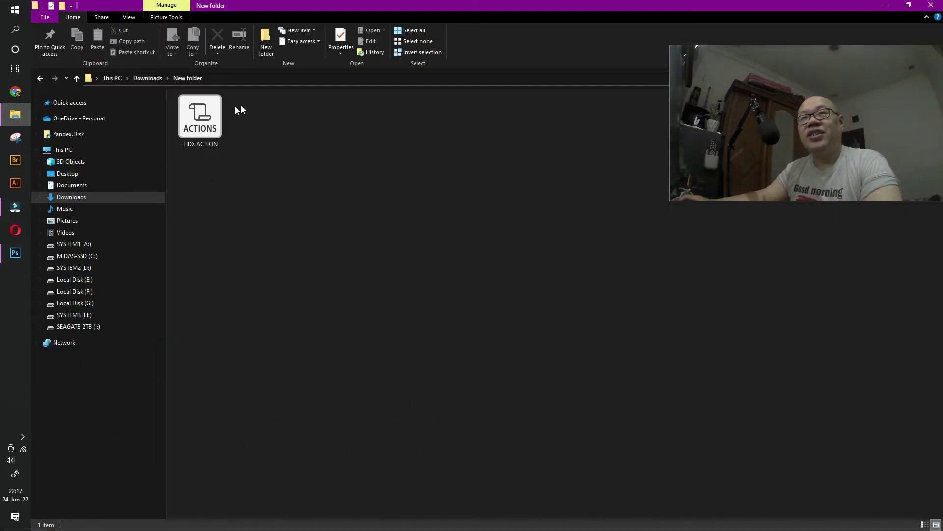
pyautogui.doubleClick(209, 132)
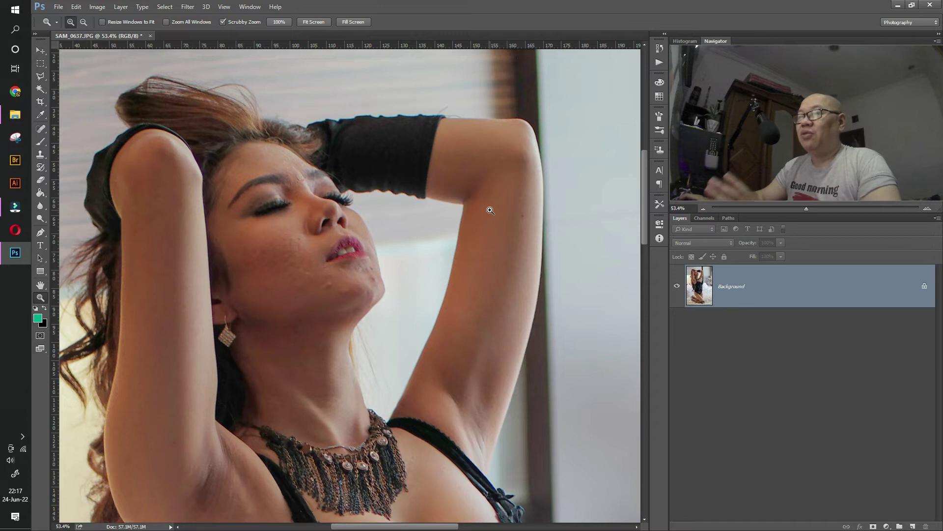
pyautogui.click(250, 7)
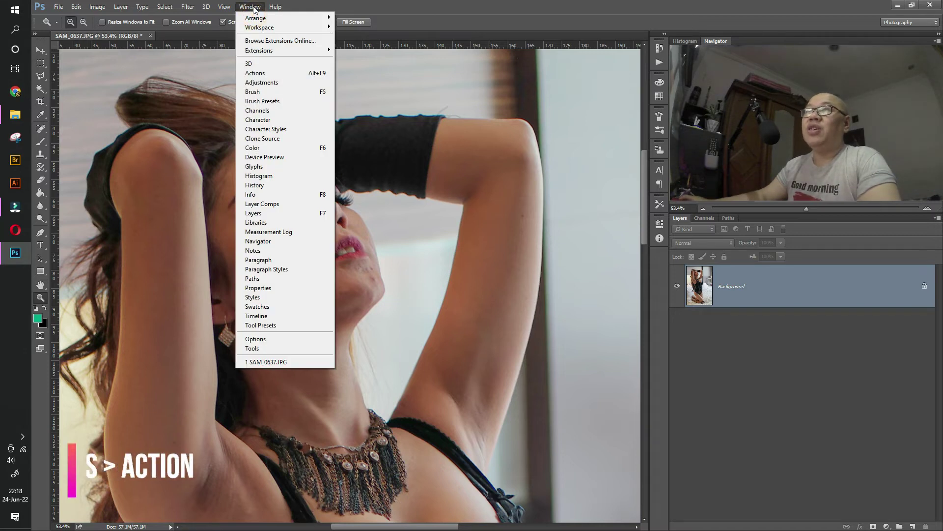
pyautogui.click(267, 74)
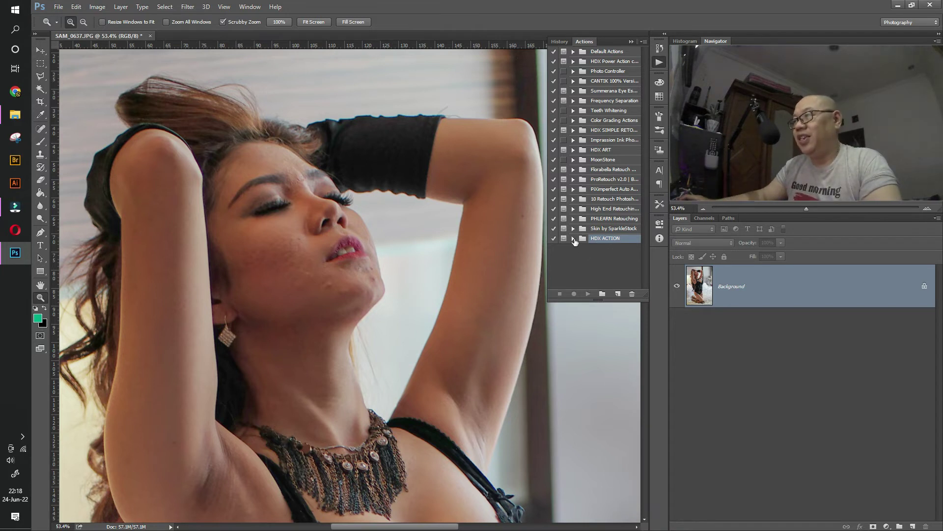
# Play the HDX Retouch Skin action from the HDX ACTION set and dismiss its closing message.
pyautogui.click(573, 238)
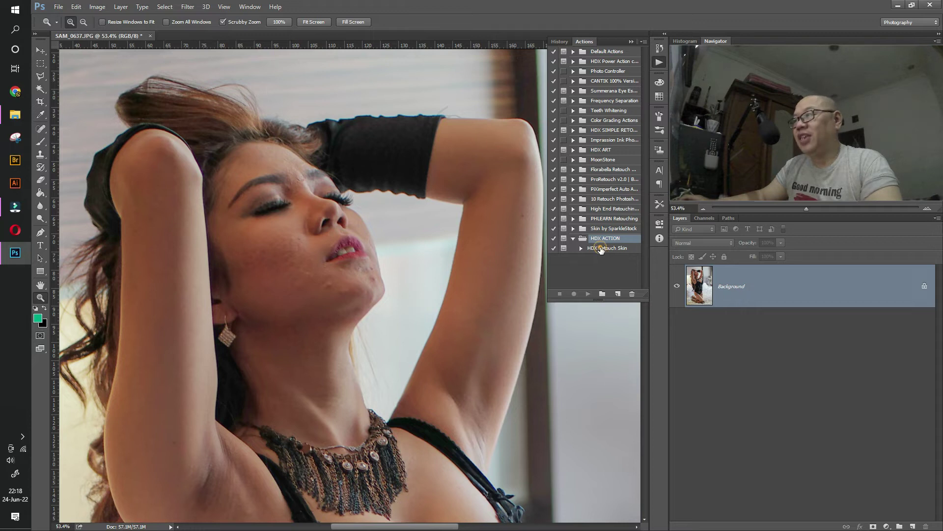
pyautogui.click(603, 249)
pyautogui.click(588, 293)
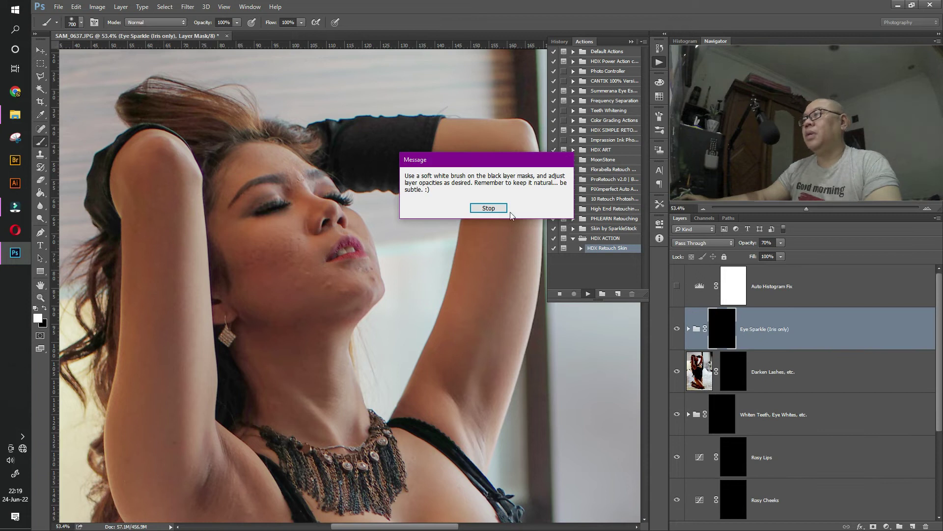
pyautogui.click(488, 208)
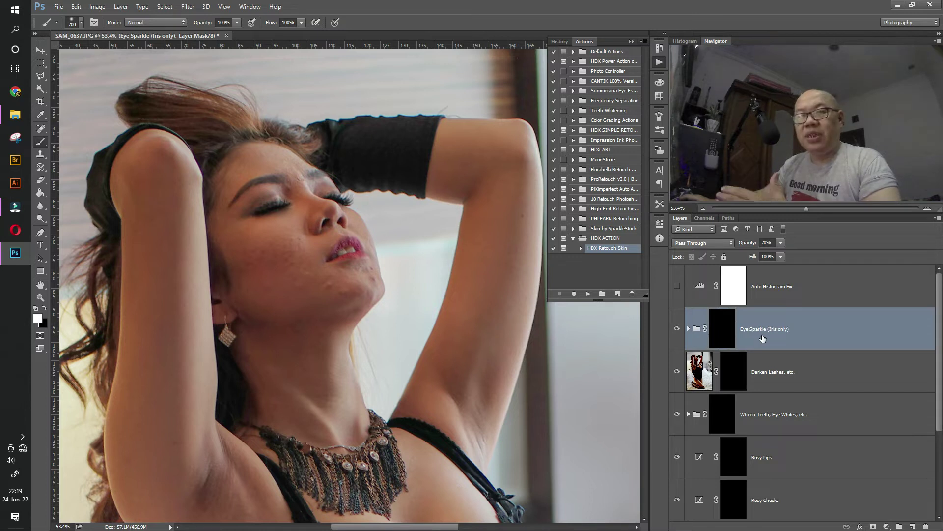
pyautogui.scroll(-1, 757, 319)
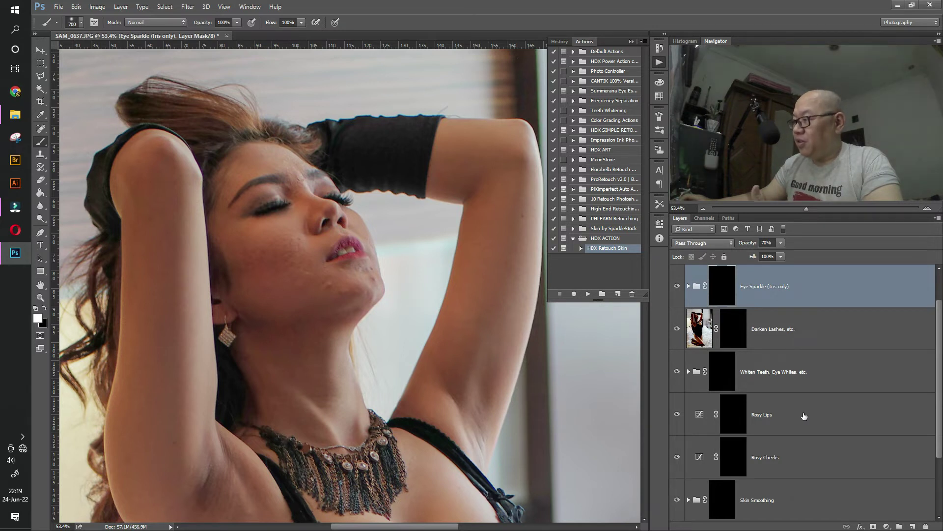
# Review the retouch layers made by the action and select the Skin Smoothing group's layer mask.
pyautogui.scroll(-2, 804, 416)
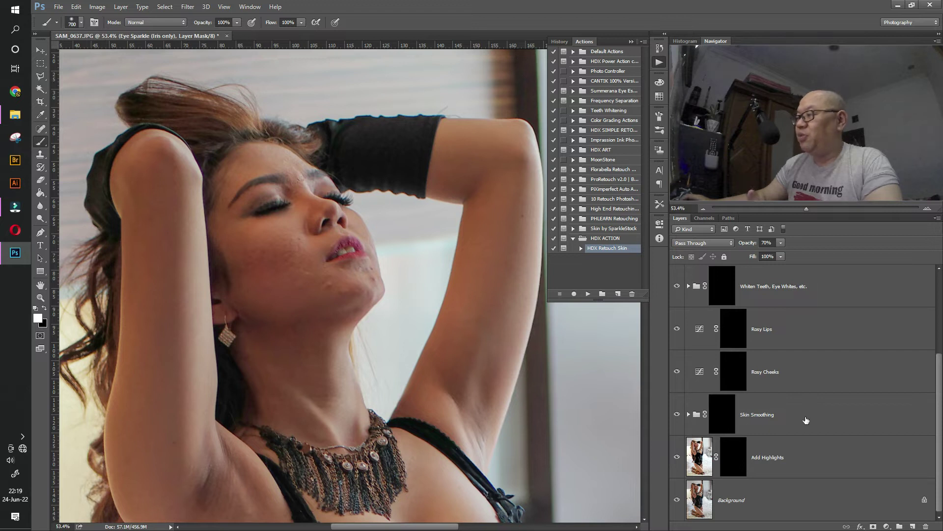
pyautogui.scroll(3, 768, 415)
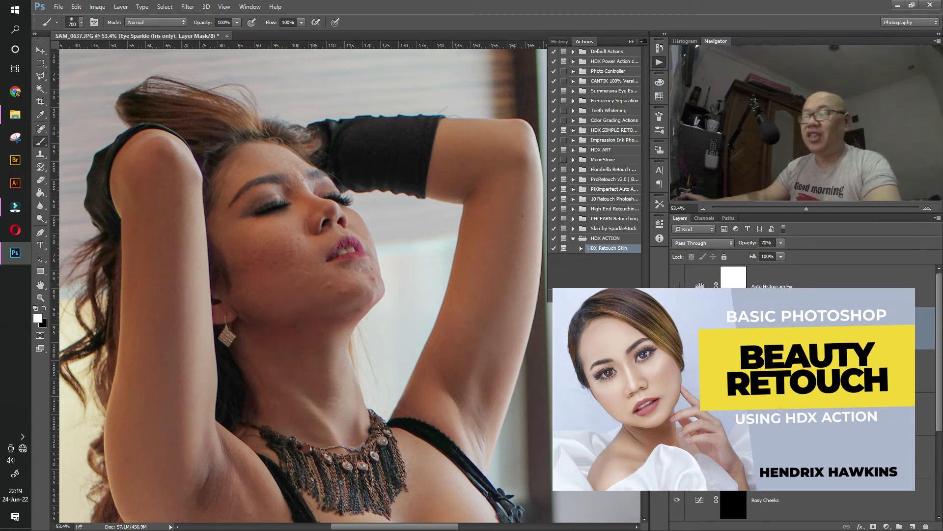
pyautogui.scroll(-2, 769, 345)
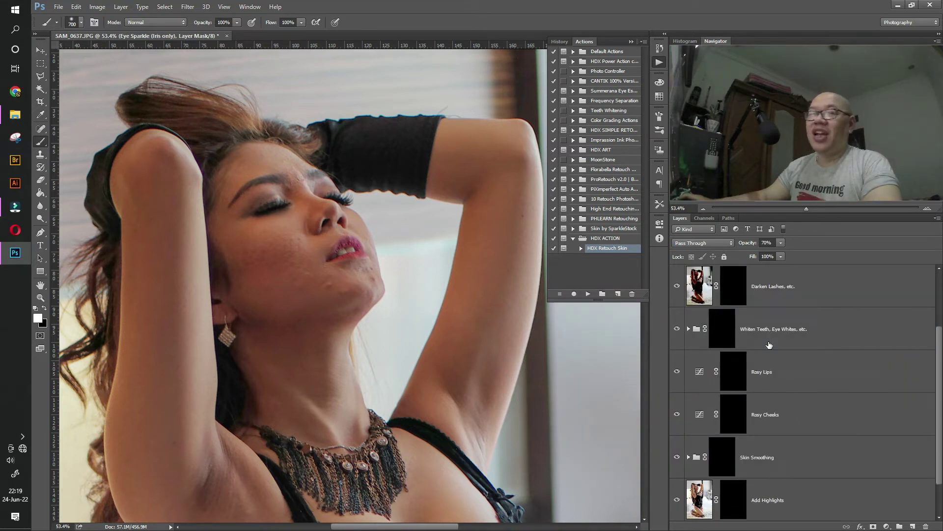
pyautogui.scroll(-1, 758, 351)
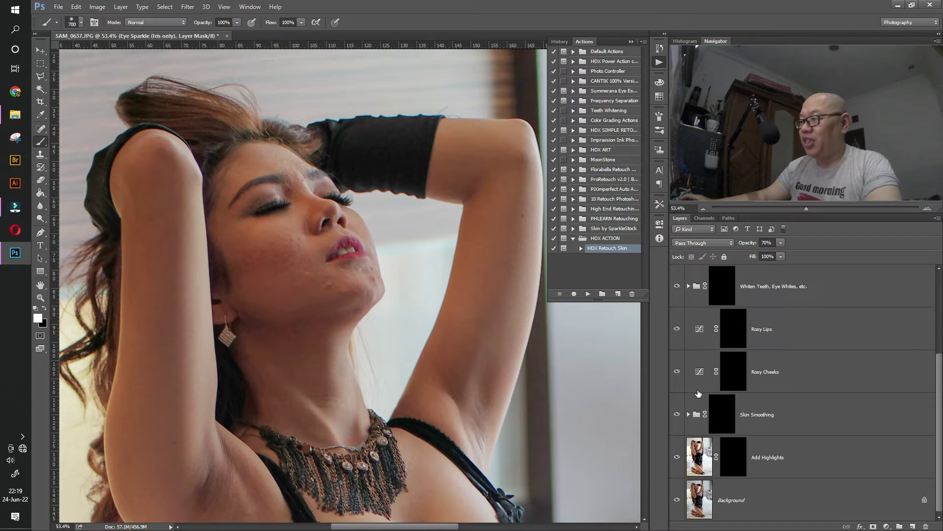
pyautogui.click(724, 412)
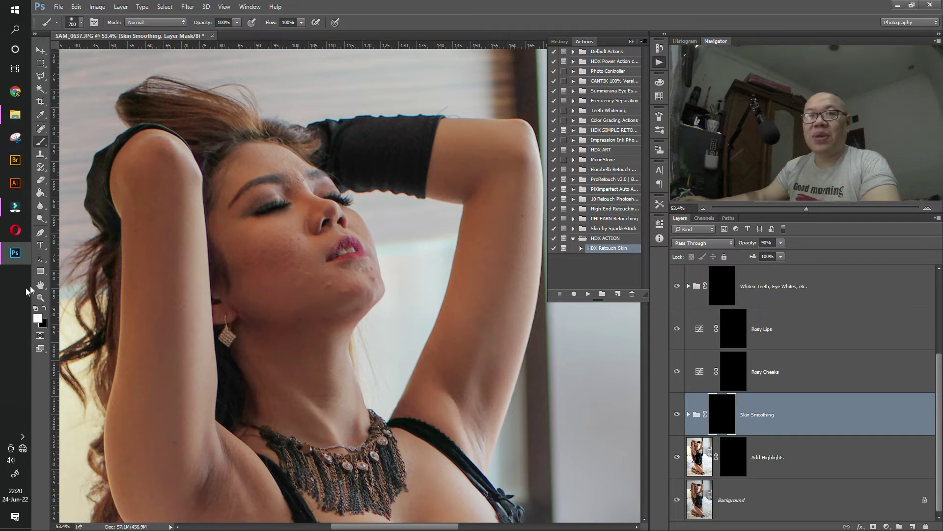
# Set the brush size to 200 and its flow to 20%.
pyautogui.press('[')
pyautogui.press('[')
pyautogui.press('[')
pyautogui.press('[')
pyautogui.press('[')
pyautogui.press('[')
pyautogui.press('[')
pyautogui.press('[')
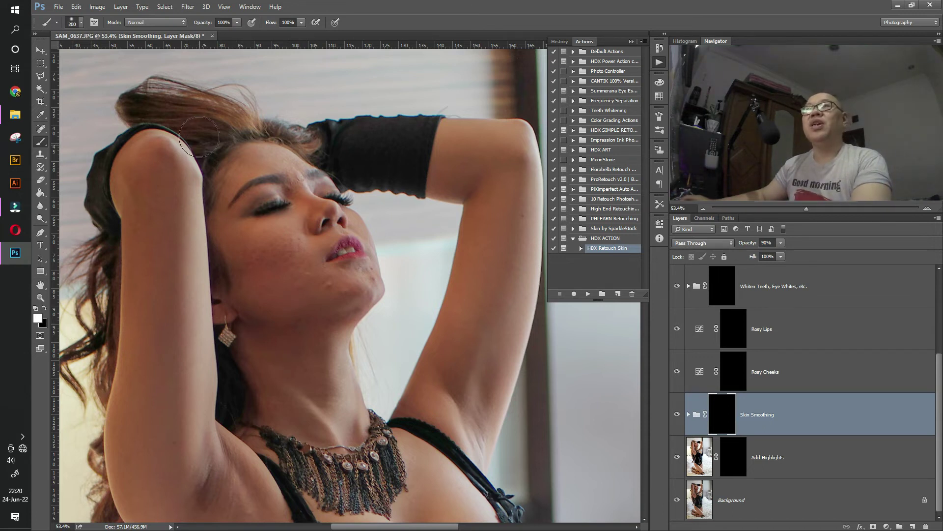
pyautogui.click(284, 22)
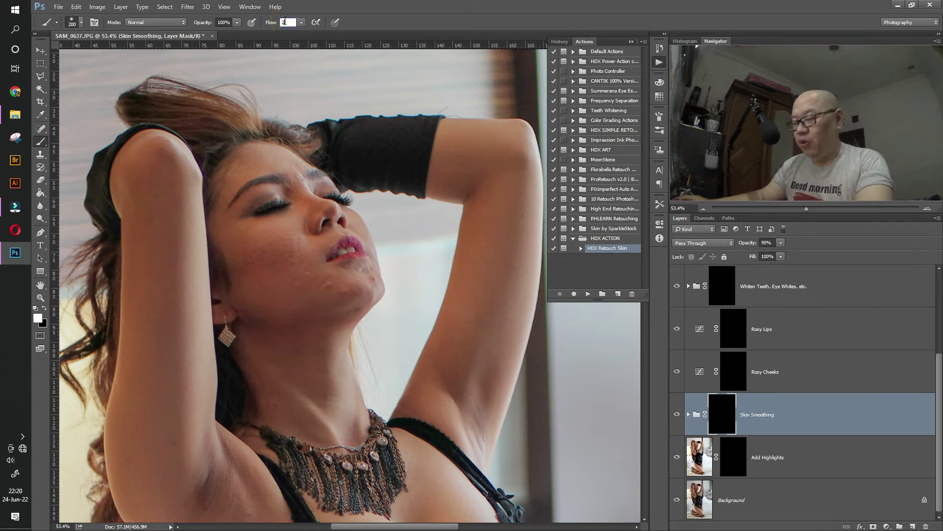
pyautogui.write('20')
pyautogui.press('Return')
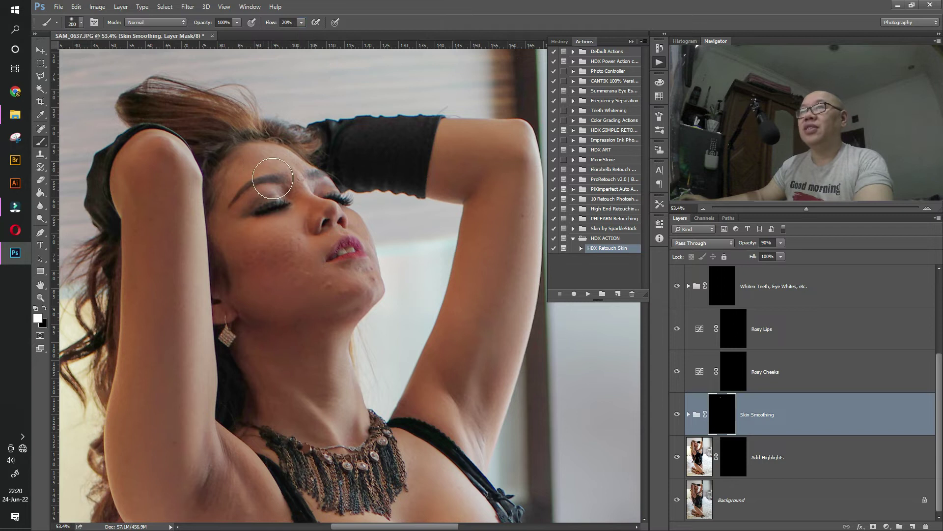
# Reduce the brush size to 80 and paint white over the model's cheek and face on the Skin Smoothing mask.
pyautogui.press('[')
pyautogui.press('[')
pyautogui.press('[')
pyautogui.press('[')
pyautogui.press('[')
pyautogui.press('[')
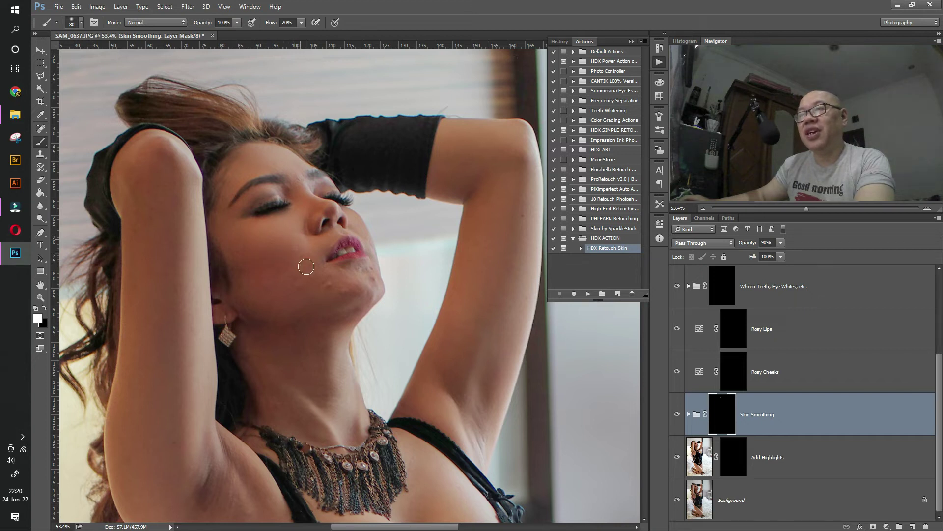
pyautogui.moveTo(324, 281)
pyautogui.mouseDown()
pyautogui.moveTo(244, 283)
pyautogui.moveTo(292, 270)
pyautogui.moveTo(261, 261)
pyautogui.mouseUp()
# Paint the smoothing along the jaw and chin, reducing the brush size to 45 for the skin below the lips.
pyautogui.click(41, 297)
pyautogui.moveTo(317, 268); pyautogui.dragTo(358, 275)
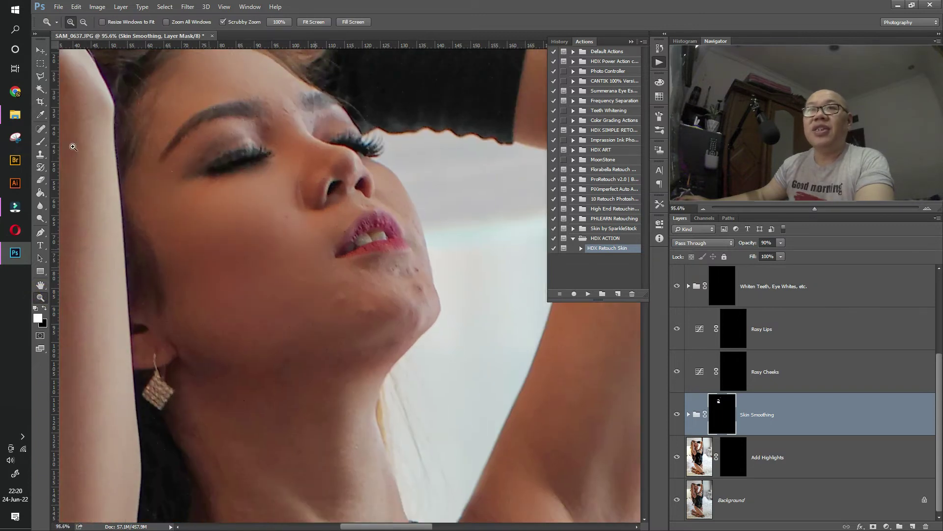
pyautogui.click(41, 141)
pyautogui.moveTo(300, 297)
pyautogui.mouseDown()
pyautogui.moveTo(348, 292)
pyautogui.moveTo(376, 309)
pyautogui.moveTo(228, 326)
pyautogui.mouseUp()
pyautogui.moveTo(347, 315)
pyautogui.mouseDown()
pyautogui.moveTo(373, 293)
pyautogui.moveTo(358, 283)
pyautogui.moveTo(399, 270)
pyautogui.moveTo(387, 278)
pyautogui.moveTo(414, 259)
pyautogui.moveTo(418, 293)
pyautogui.moveTo(406, 315)
pyautogui.mouseUp()
pyautogui.press('[')
pyautogui.press('[')
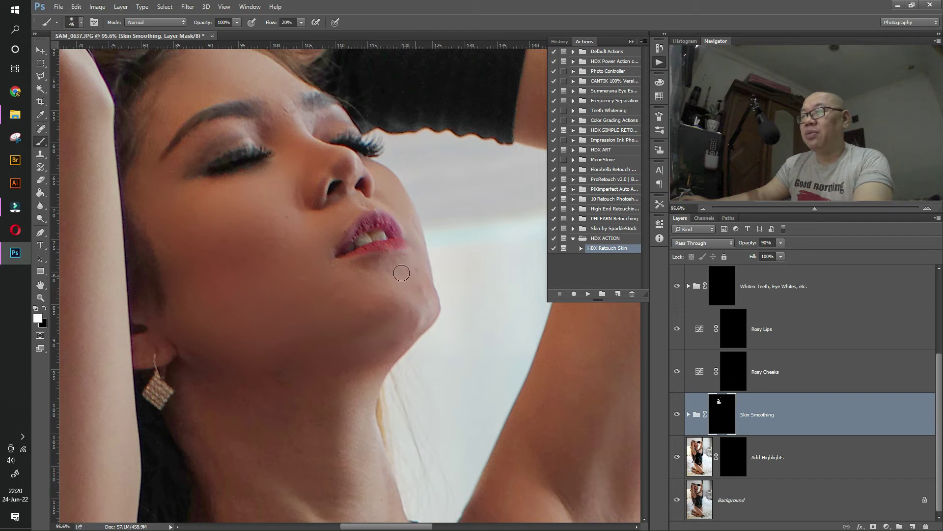
# Increase the brush size to 70 and paint the smoothing down the model's neck.
pyautogui.press(']')
pyautogui.press(']')
pyautogui.press(']')
pyautogui.moveTo(311, 422); pyautogui.dragTo(302, 482)
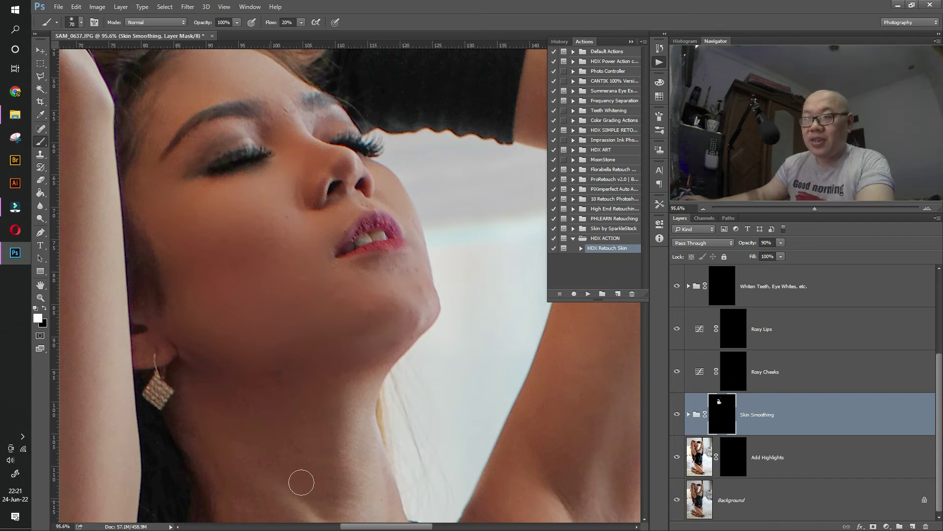
# Enlarge the brush to 200 and paint the smoothing over the model's raised arm and shoulder.
pyautogui.scroll(-3, 301, 482)
pyautogui.press(']')
pyautogui.press(']')
pyautogui.press(']')
pyautogui.hotkey('ctrl', '-')
pyautogui.hotkey('ctrl', '-')
pyautogui.press(']')
pyautogui.press(']')
pyautogui.press(']')
pyautogui.press(']')
pyautogui.scroll(-2, 264, 391)
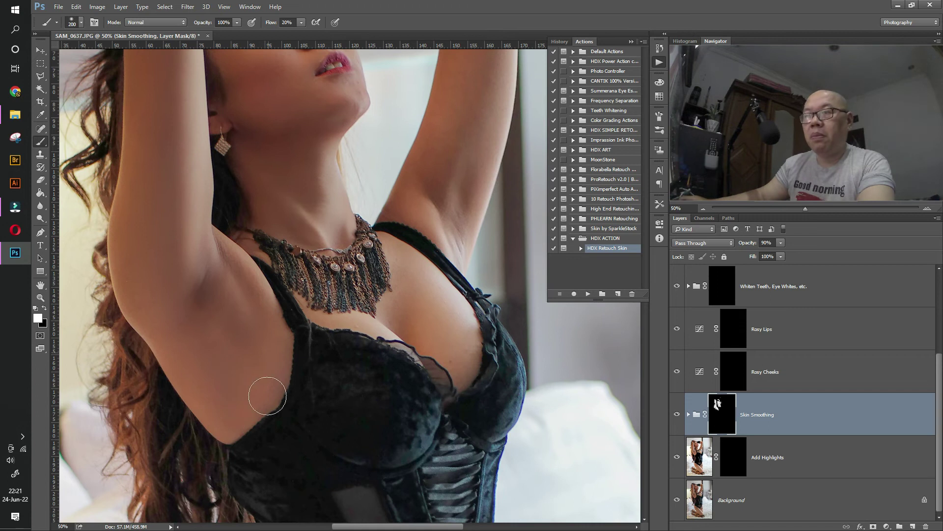
# Paint the smoothing over the thighs and show the whole image.
pyautogui.scroll(2, 421, 248)
pyautogui.scroll(-8, 254, 146)
pyautogui.moveTo(454, 338)
pyautogui.mouseDown()
pyautogui.moveTo(491, 400)
pyautogui.moveTo(468, 270)
pyautogui.moveTo(374, 392)
pyautogui.mouseUp()
pyautogui.hotkey('ctrl', '0')
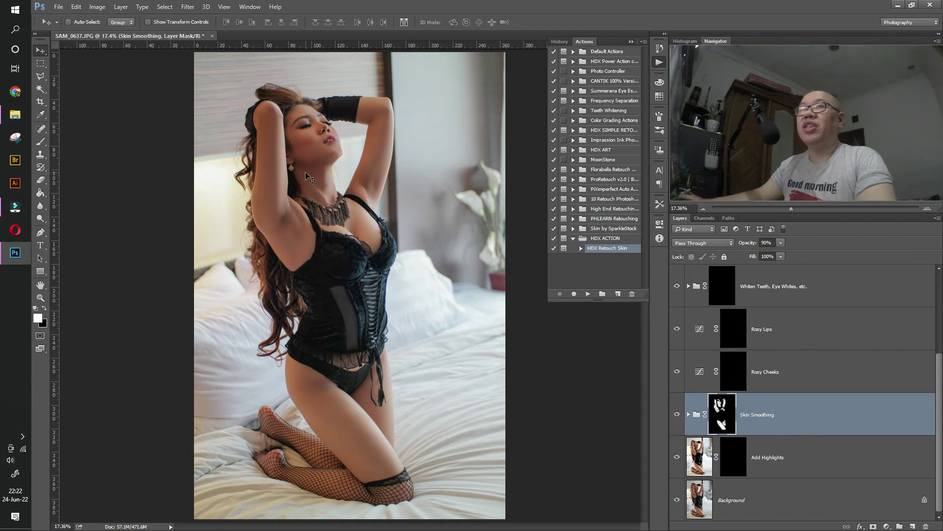
# Flatten the image into a single Background layer and collapse the list of actions.
pyautogui.click(97, 6)
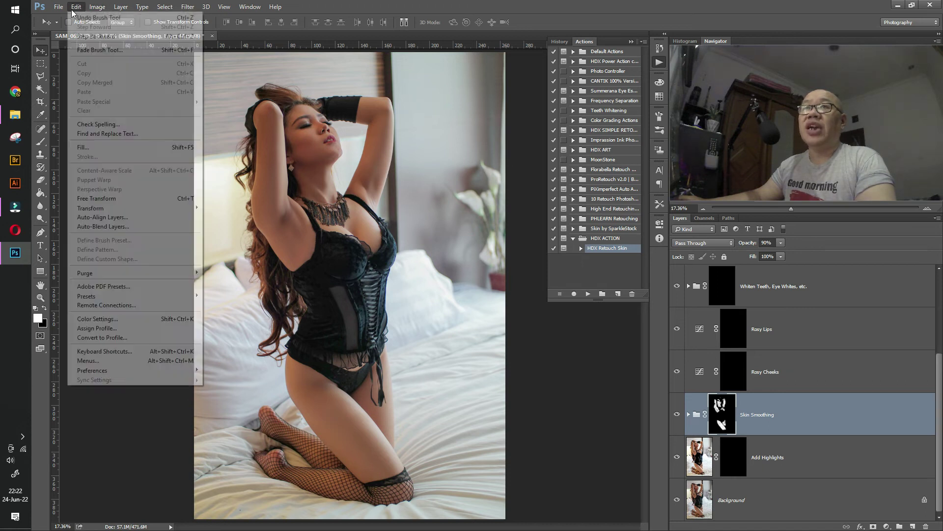
pyautogui.moveTo(121, 7)
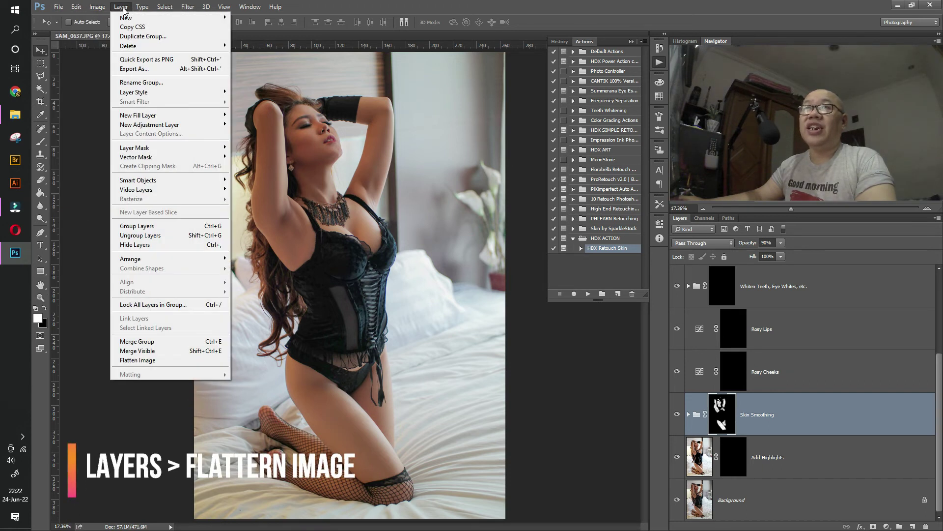
pyautogui.click(148, 361)
pyautogui.click(460, 201)
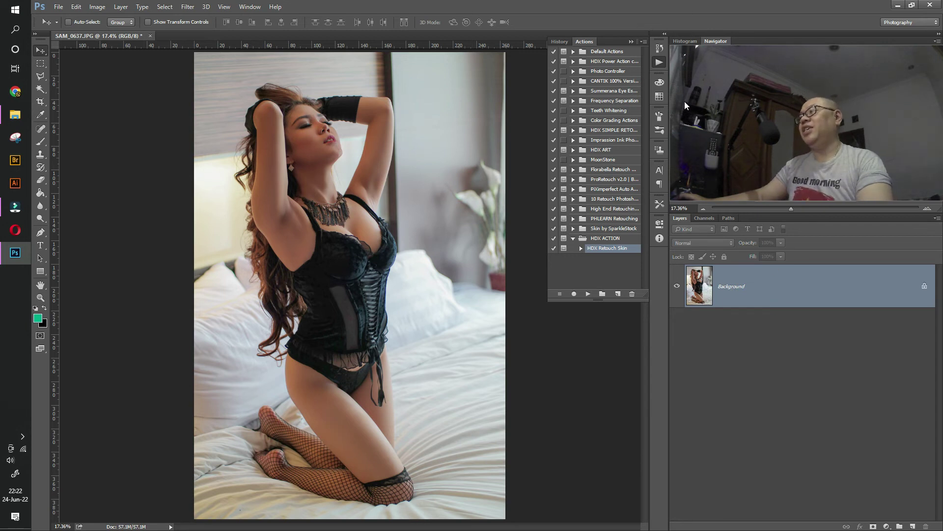
pyautogui.click(631, 42)
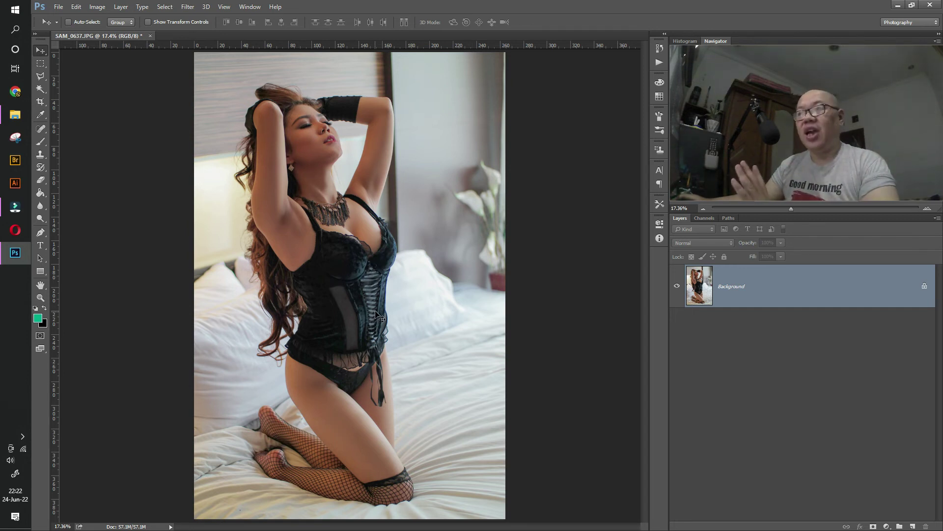
# Open the Liquify filter and adjust the Forward Warp brush size for a first push at the back of the waist.
pyautogui.click(195, 7)
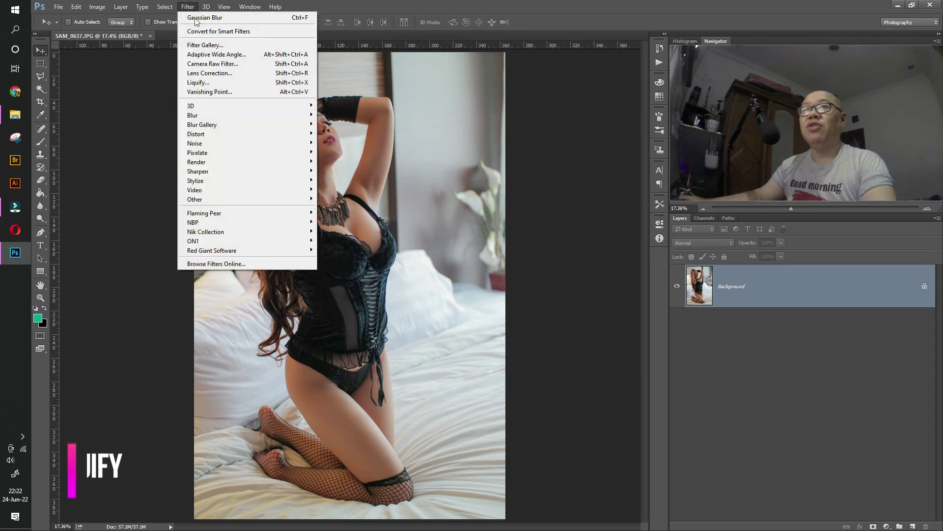
pyautogui.click(205, 81)
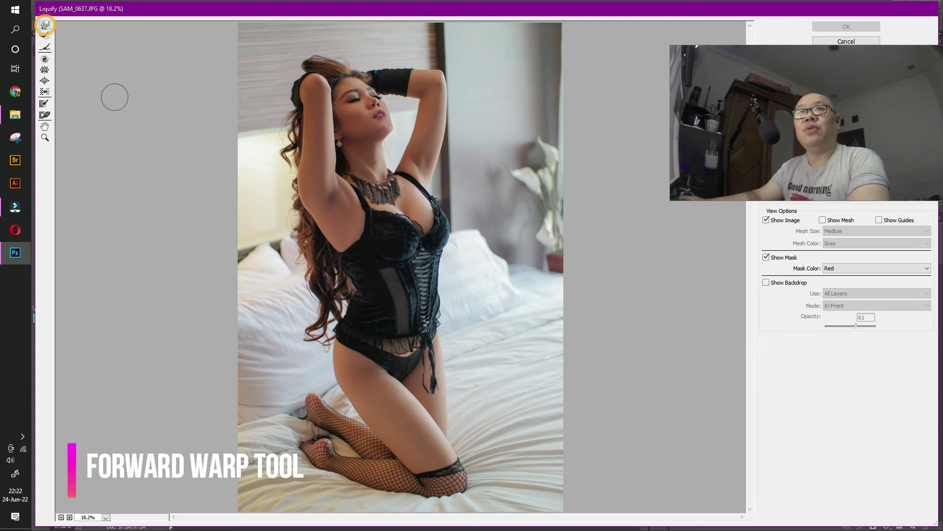
pyautogui.press(']')
pyautogui.press(']')
pyautogui.press(']')
pyautogui.press(']')
pyautogui.press(']')
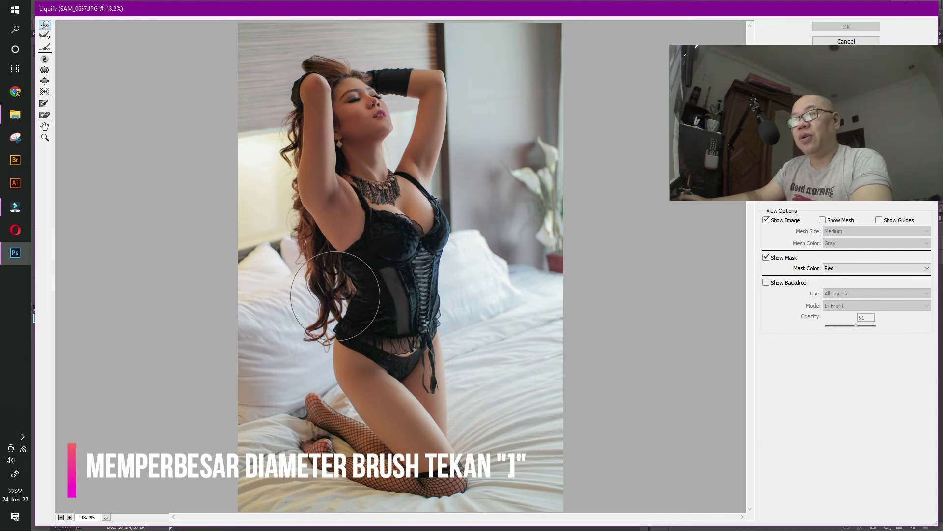
pyautogui.press('[')
pyautogui.press('[')
pyautogui.press('[')
pyautogui.press('[')
pyautogui.moveTo(344, 301); pyautogui.dragTo(353, 319)
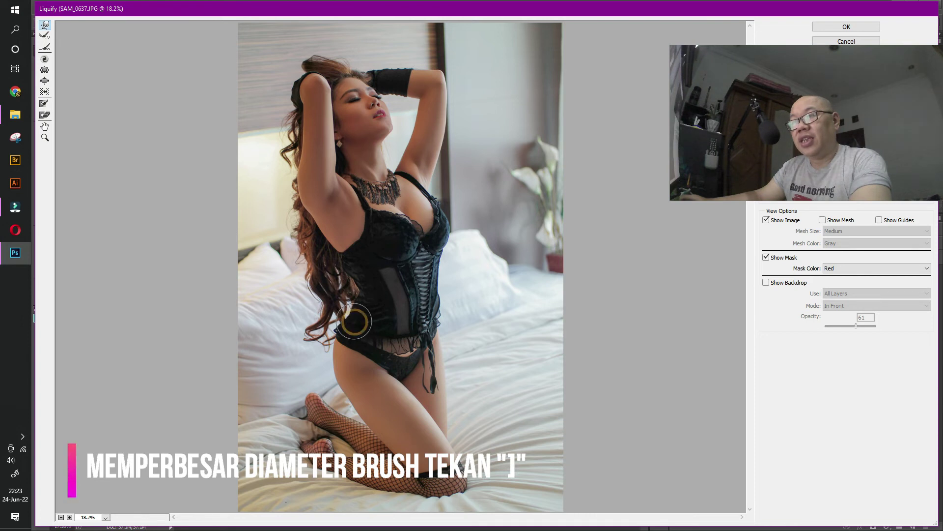
# Slim the model's waist with a larger Forward Warp brush and apply the Liquify filter.
pyautogui.press(']')
pyautogui.press(']')
pyautogui.press(']')
pyautogui.click(345, 287)
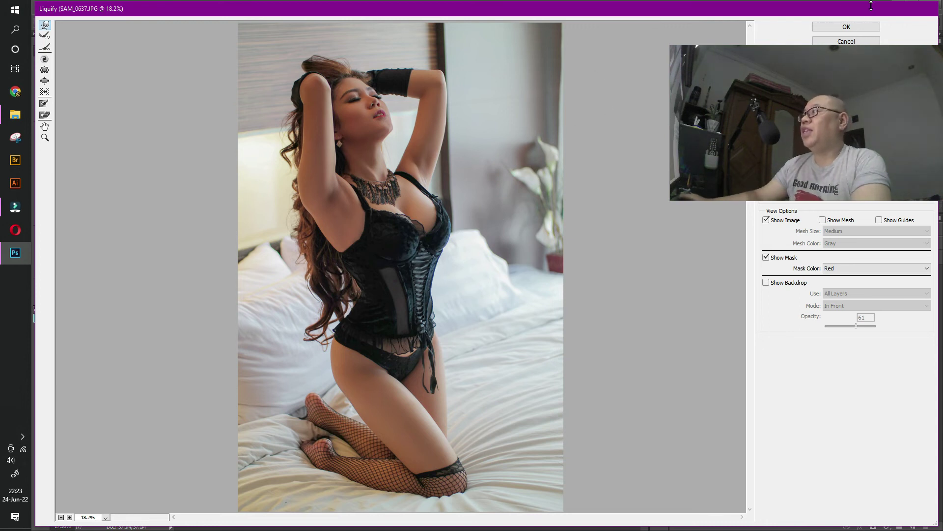
pyautogui.click(854, 27)
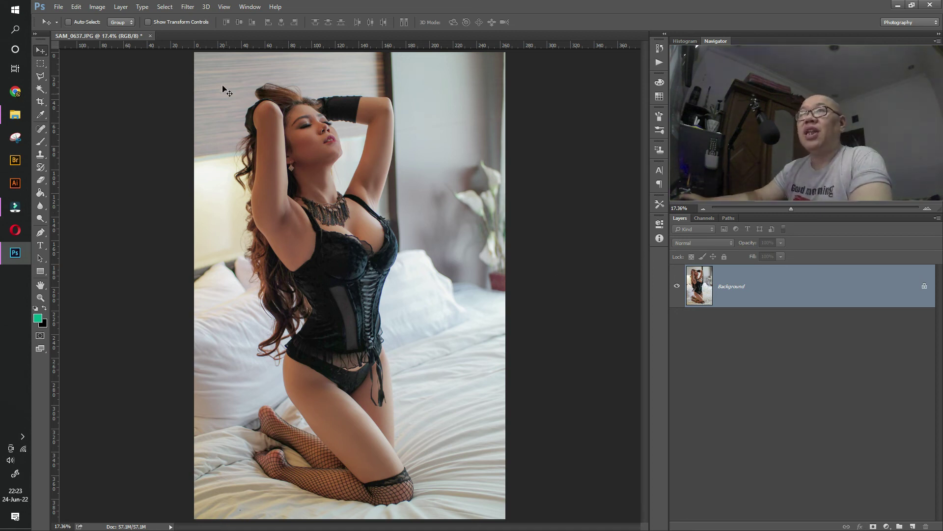
# Open the Camera Raw Filter's Calibration settings and try Red Primary Saturation at -33 before resetting it to 0.
pyautogui.click(188, 7)
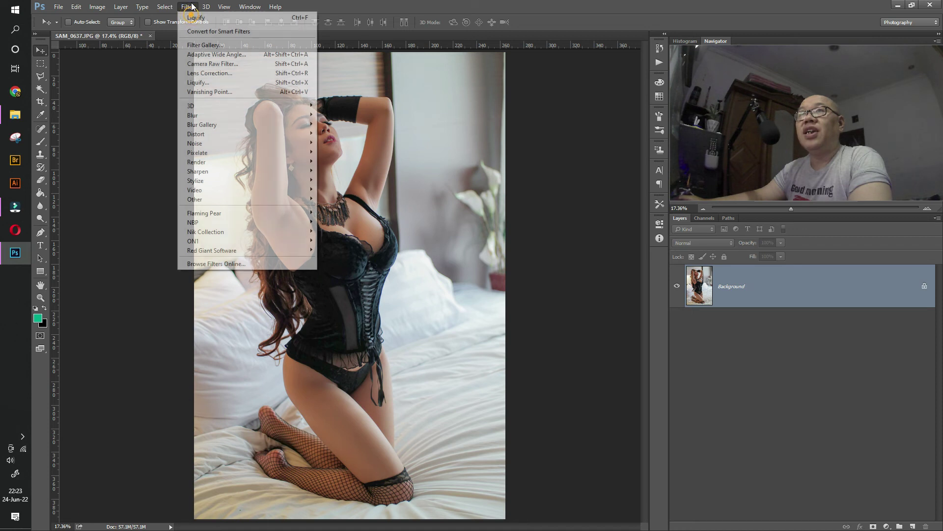
pyautogui.click(216, 64)
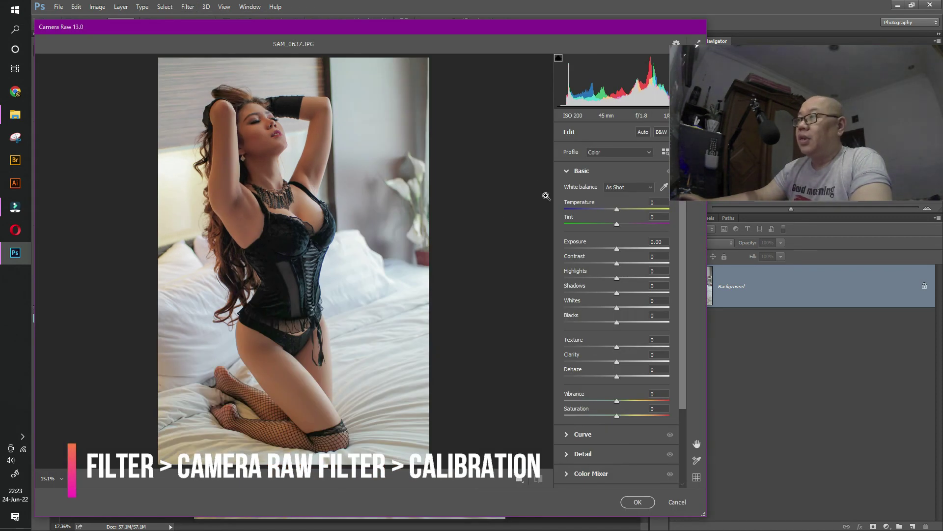
pyautogui.click(568, 171)
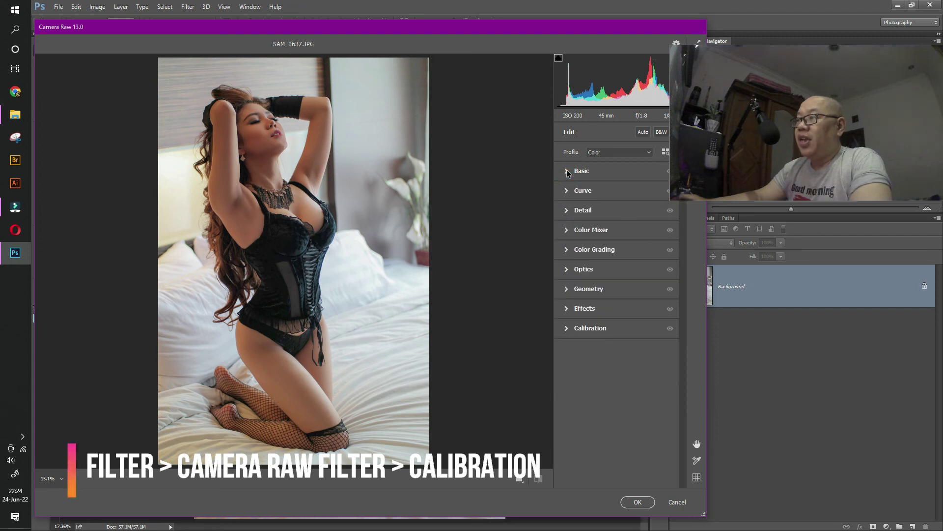
pyautogui.click(568, 329)
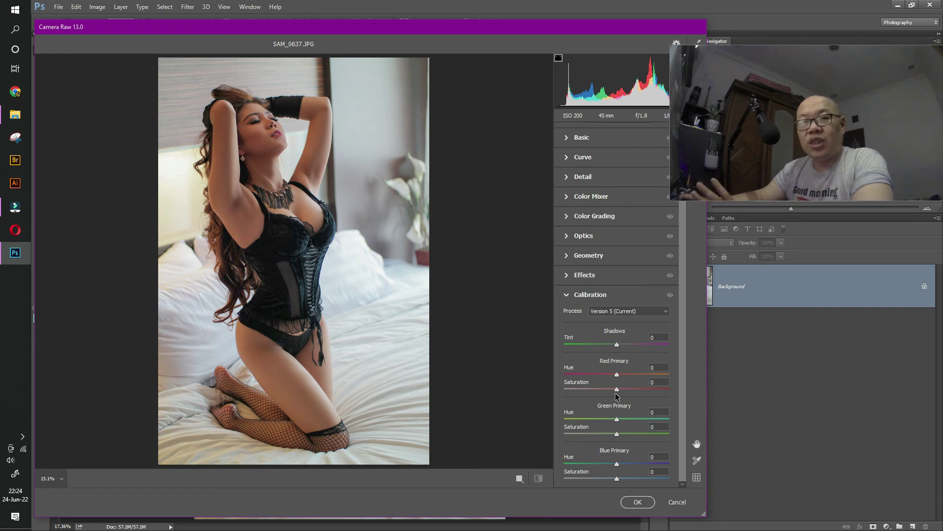
pyautogui.moveTo(606, 389)
pyautogui.mouseDown()
pyautogui.moveTo(638, 401)
pyautogui.moveTo(599, 403)
pyautogui.mouseUp()
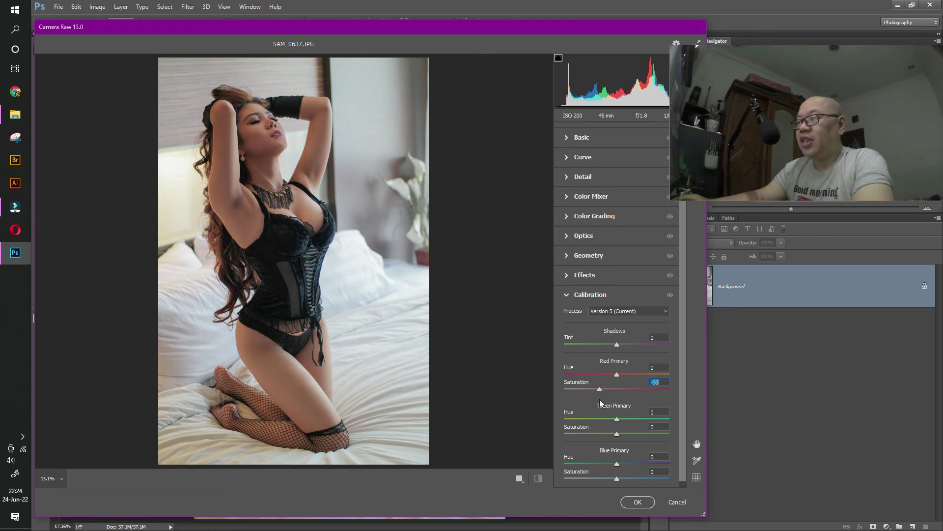
pyautogui.write('0')
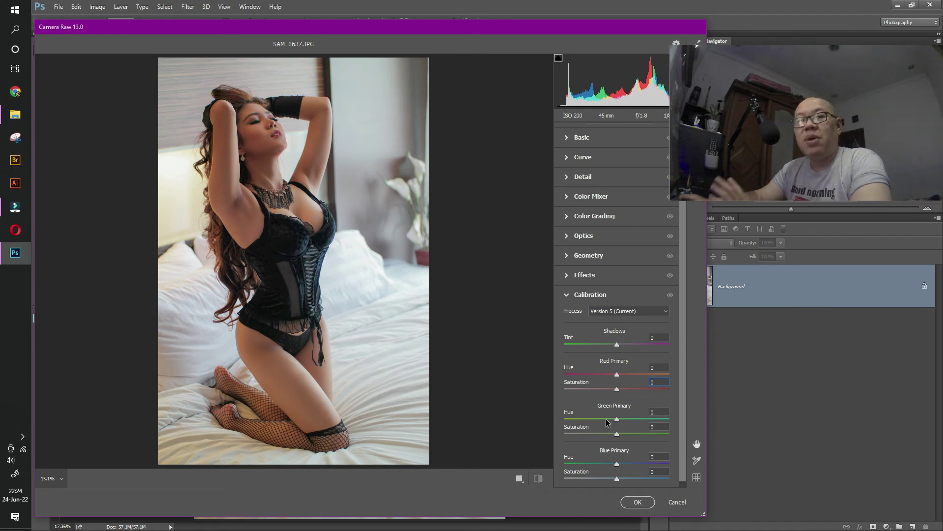
# Set Green Primary Saturation to +21 and Blue Primary Saturation to +36, and apply the Camera Raw filter.
pyautogui.moveTo(618, 436); pyautogui.dragTo(628, 436)
pyautogui.moveTo(617, 479); pyautogui.dragTo(634, 479)
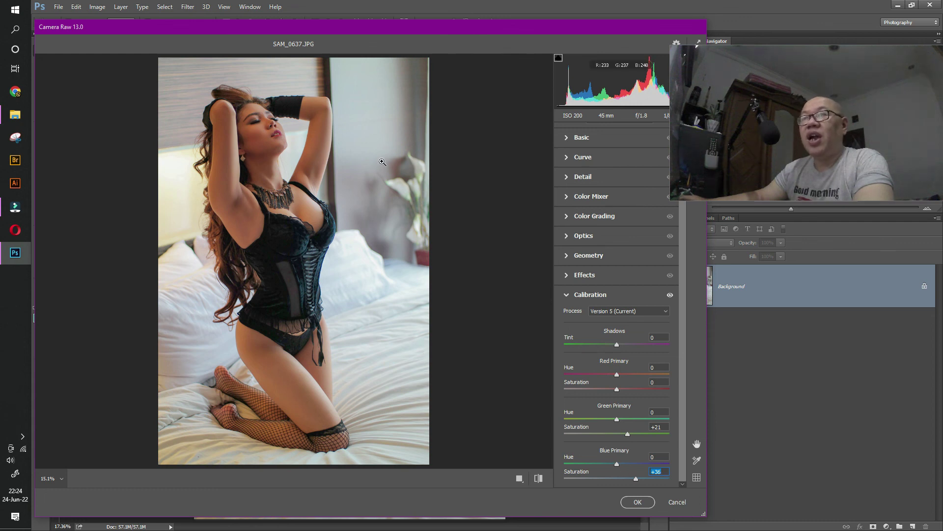
pyautogui.click(628, 434)
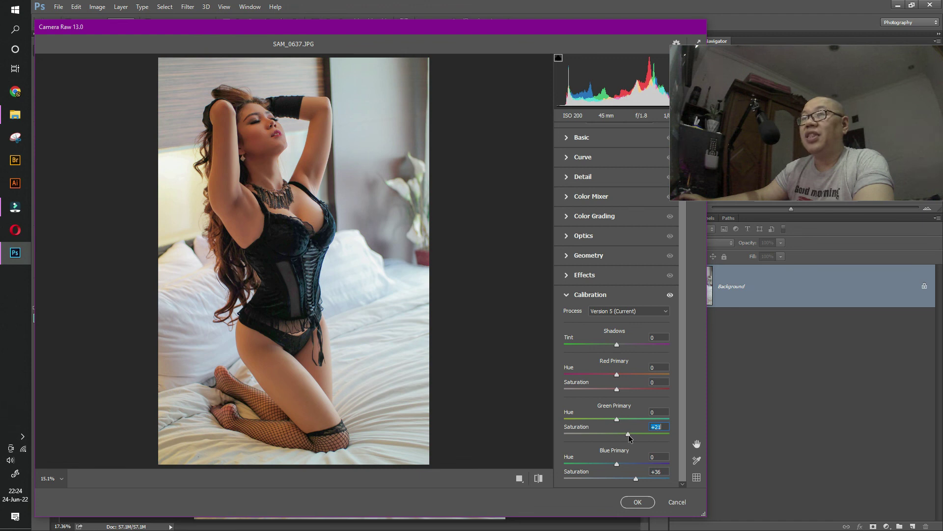
pyautogui.click(634, 501)
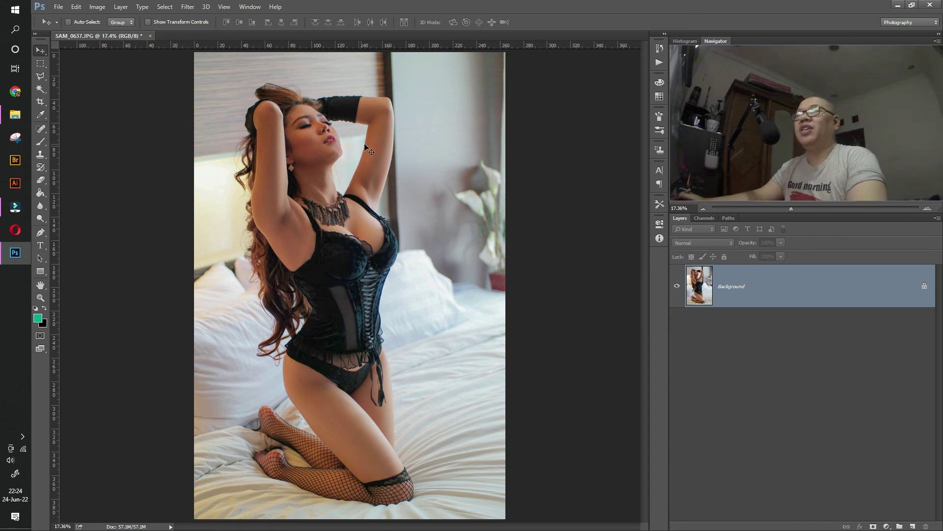
# Activate the Zoom tool to inspect the graded photo closely.
pyautogui.click(41, 297)
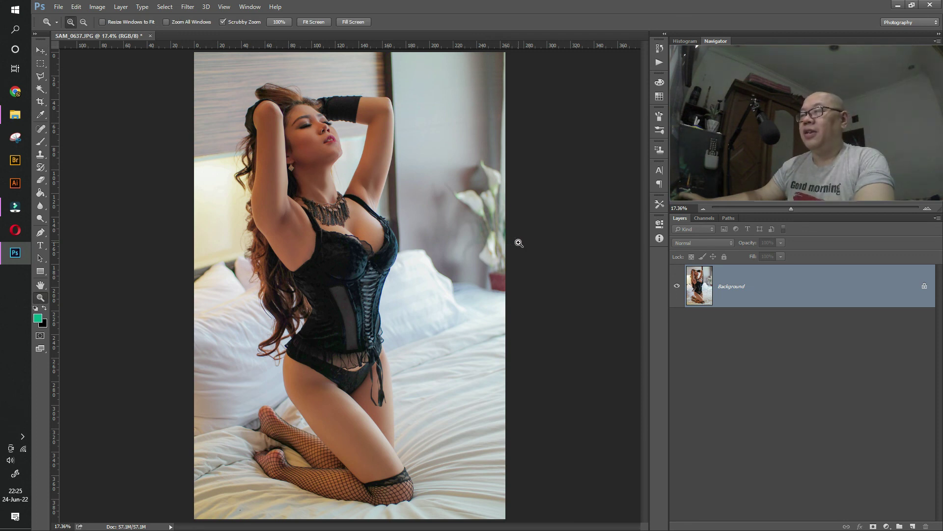